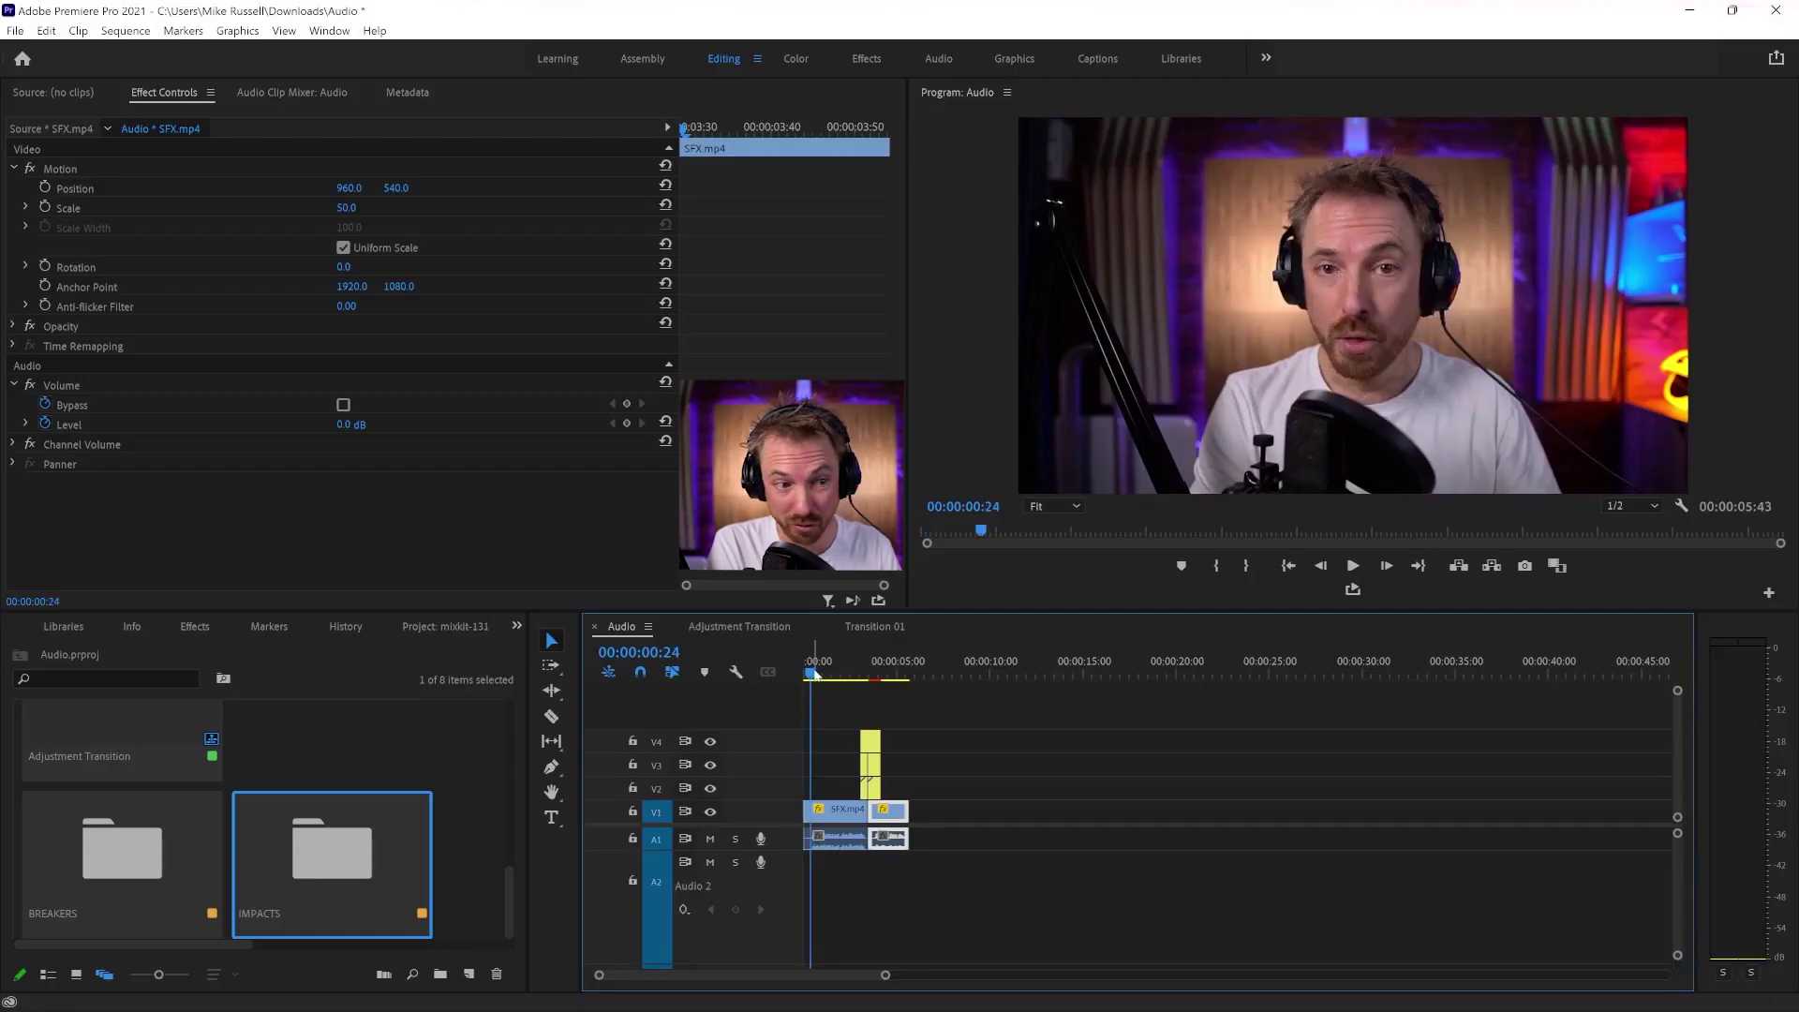
# Step: Preview the transition, then add 05 - BREAKER.wav from the BREAKERS bin to track A2
pyautogui.press('space')
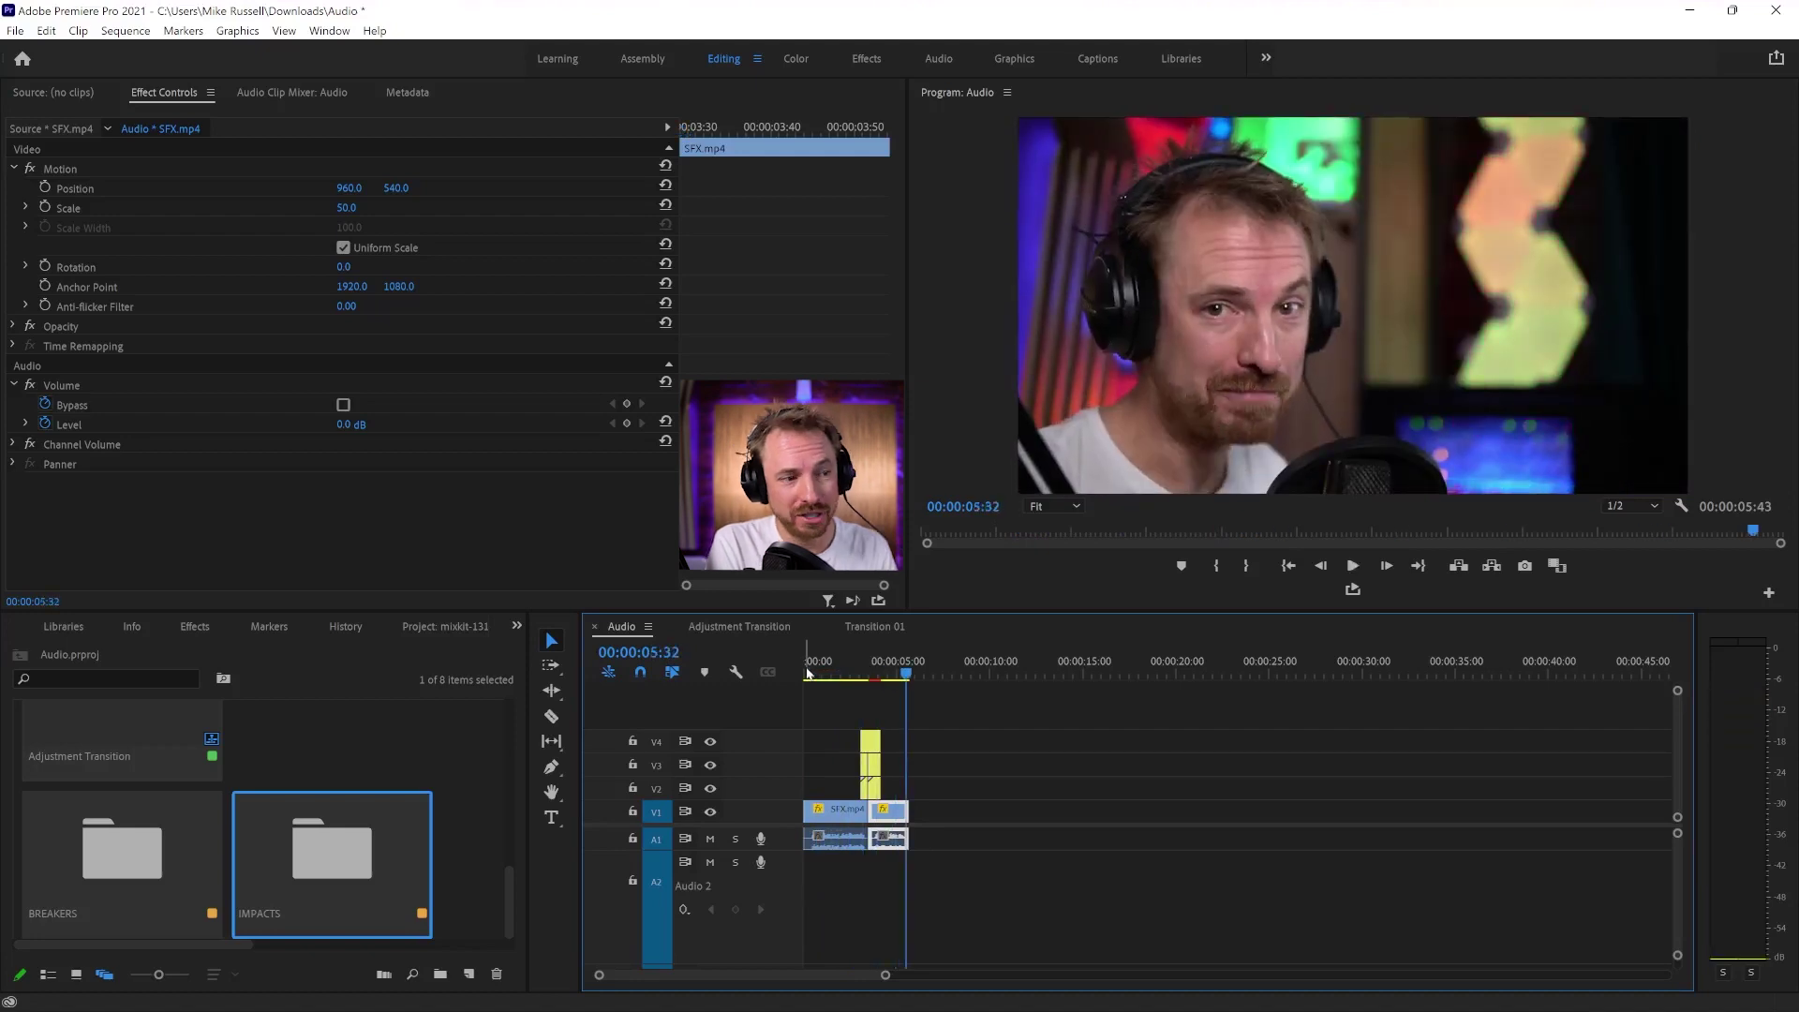
pyautogui.click(811, 673)
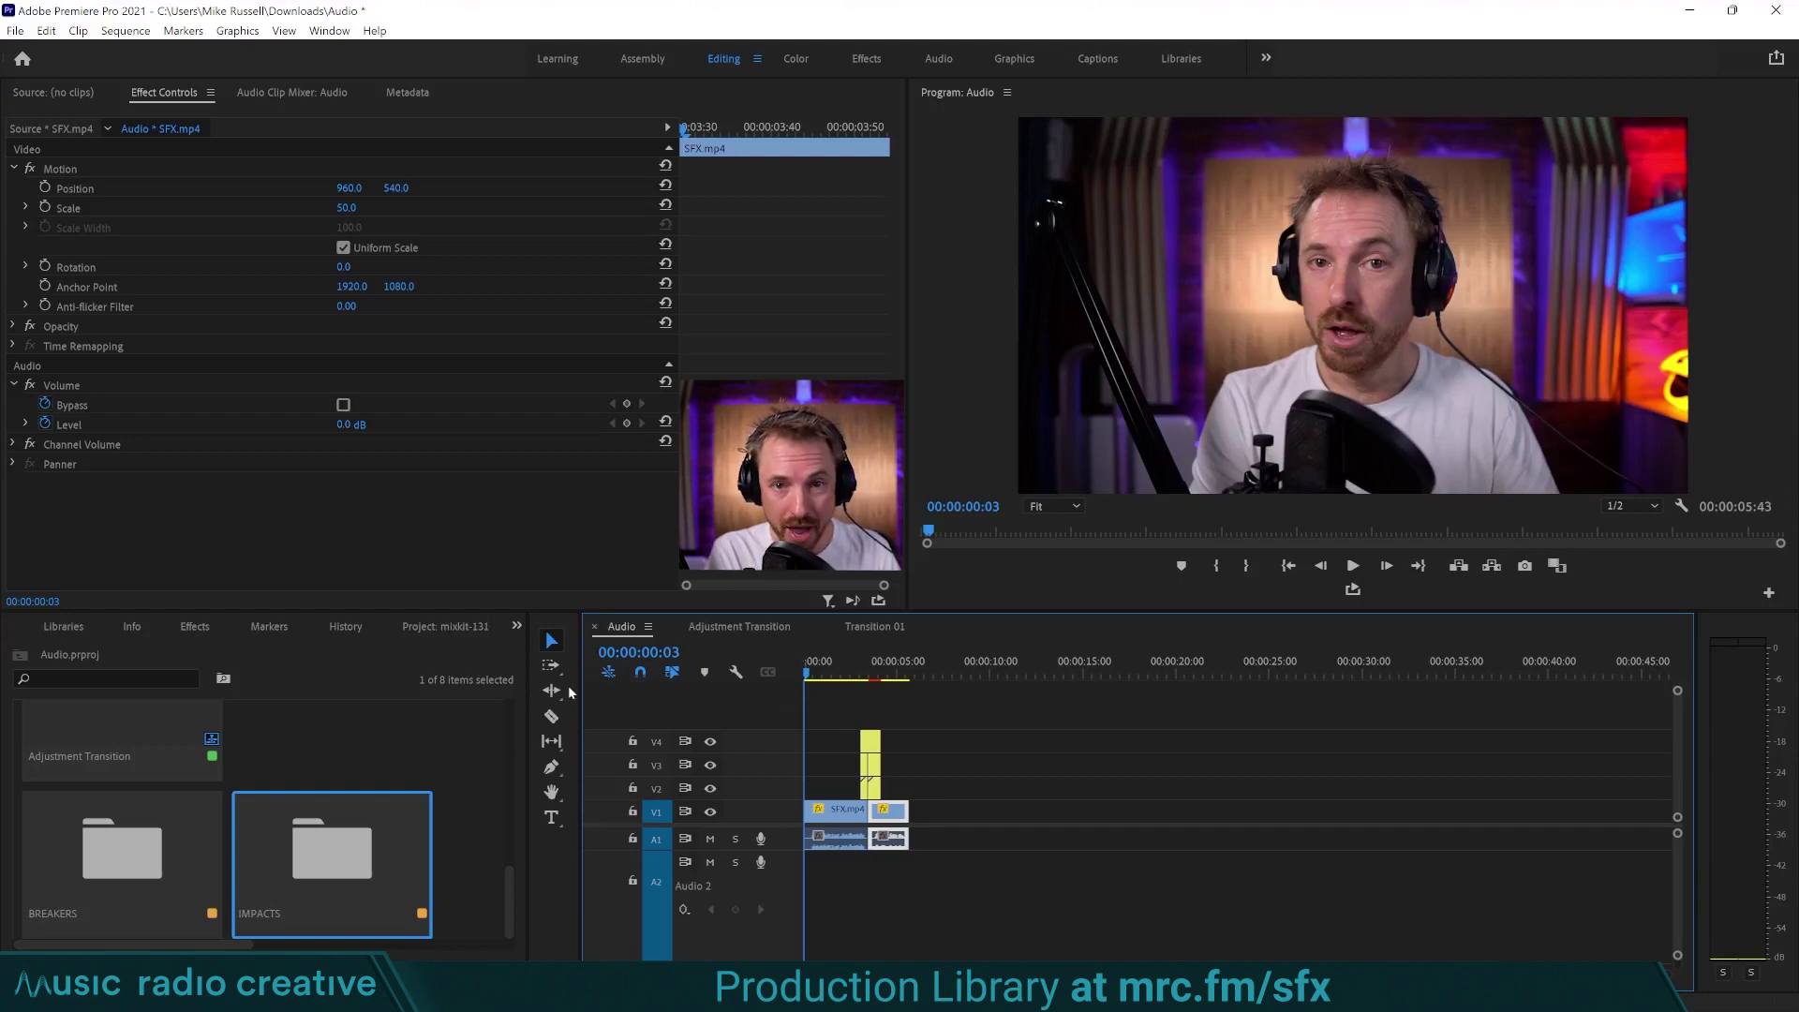
pyautogui.click(249, 766)
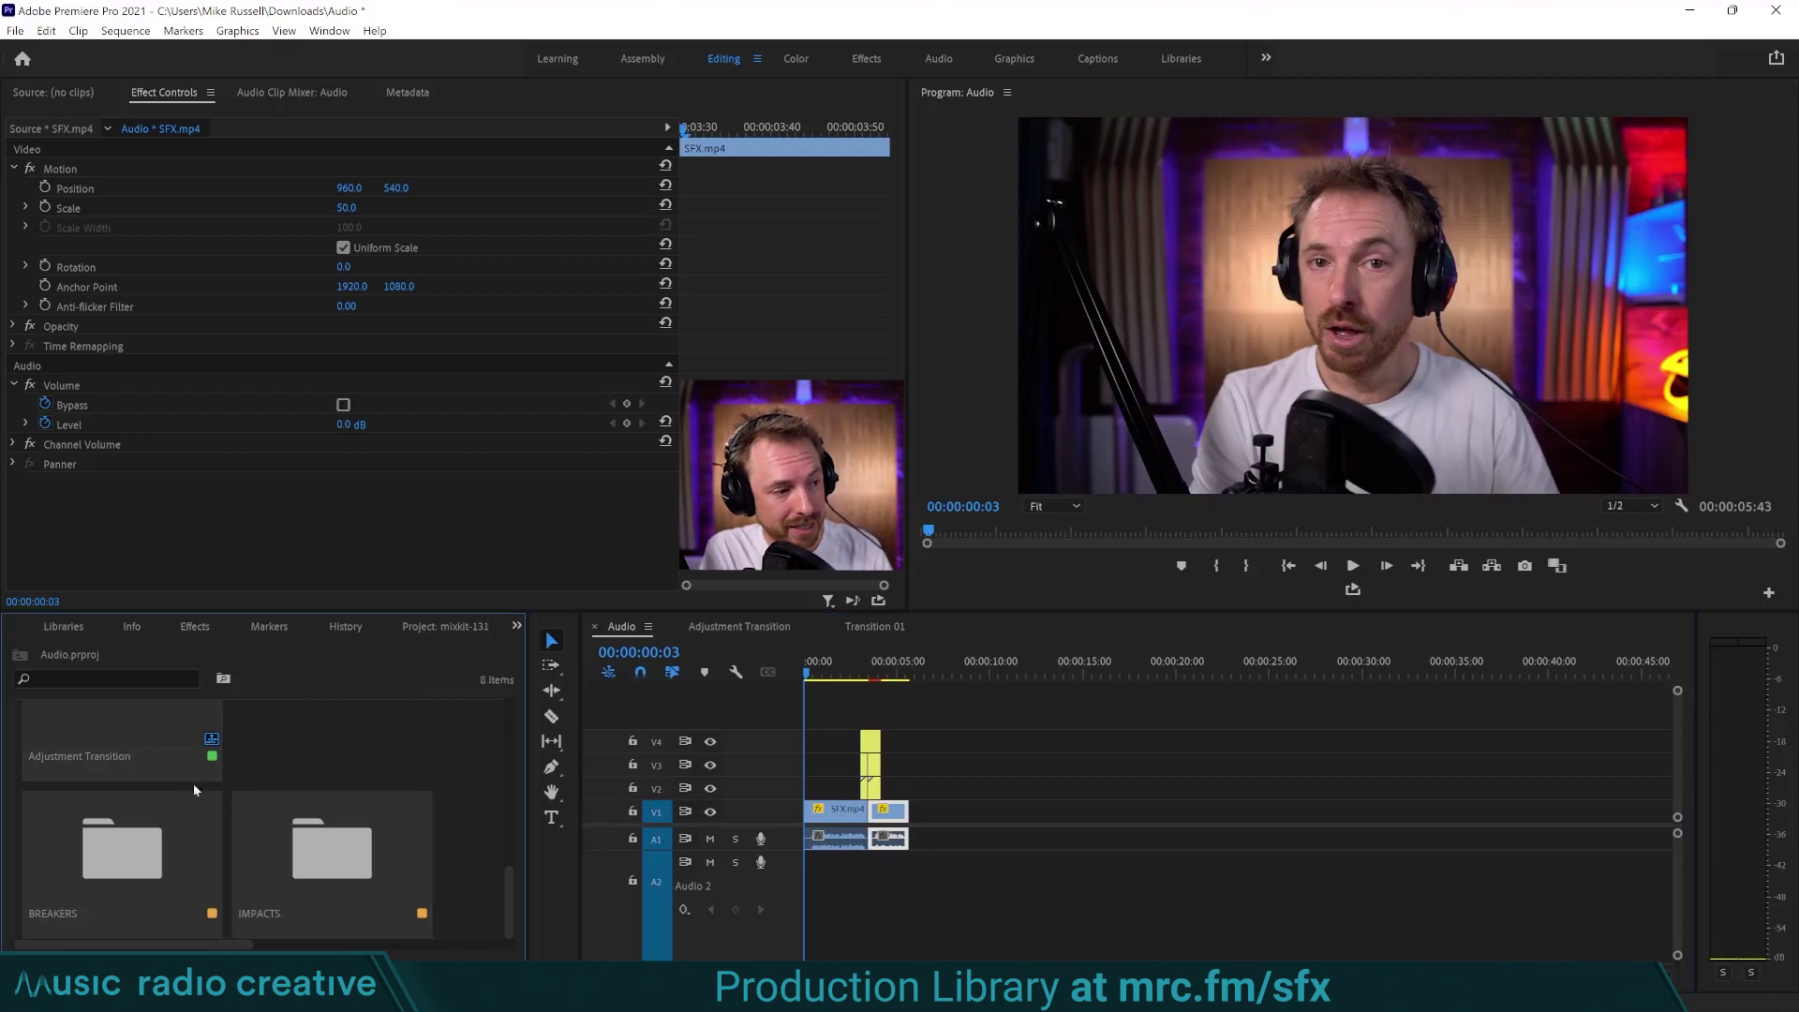
pyautogui.doubleClick(122, 845)
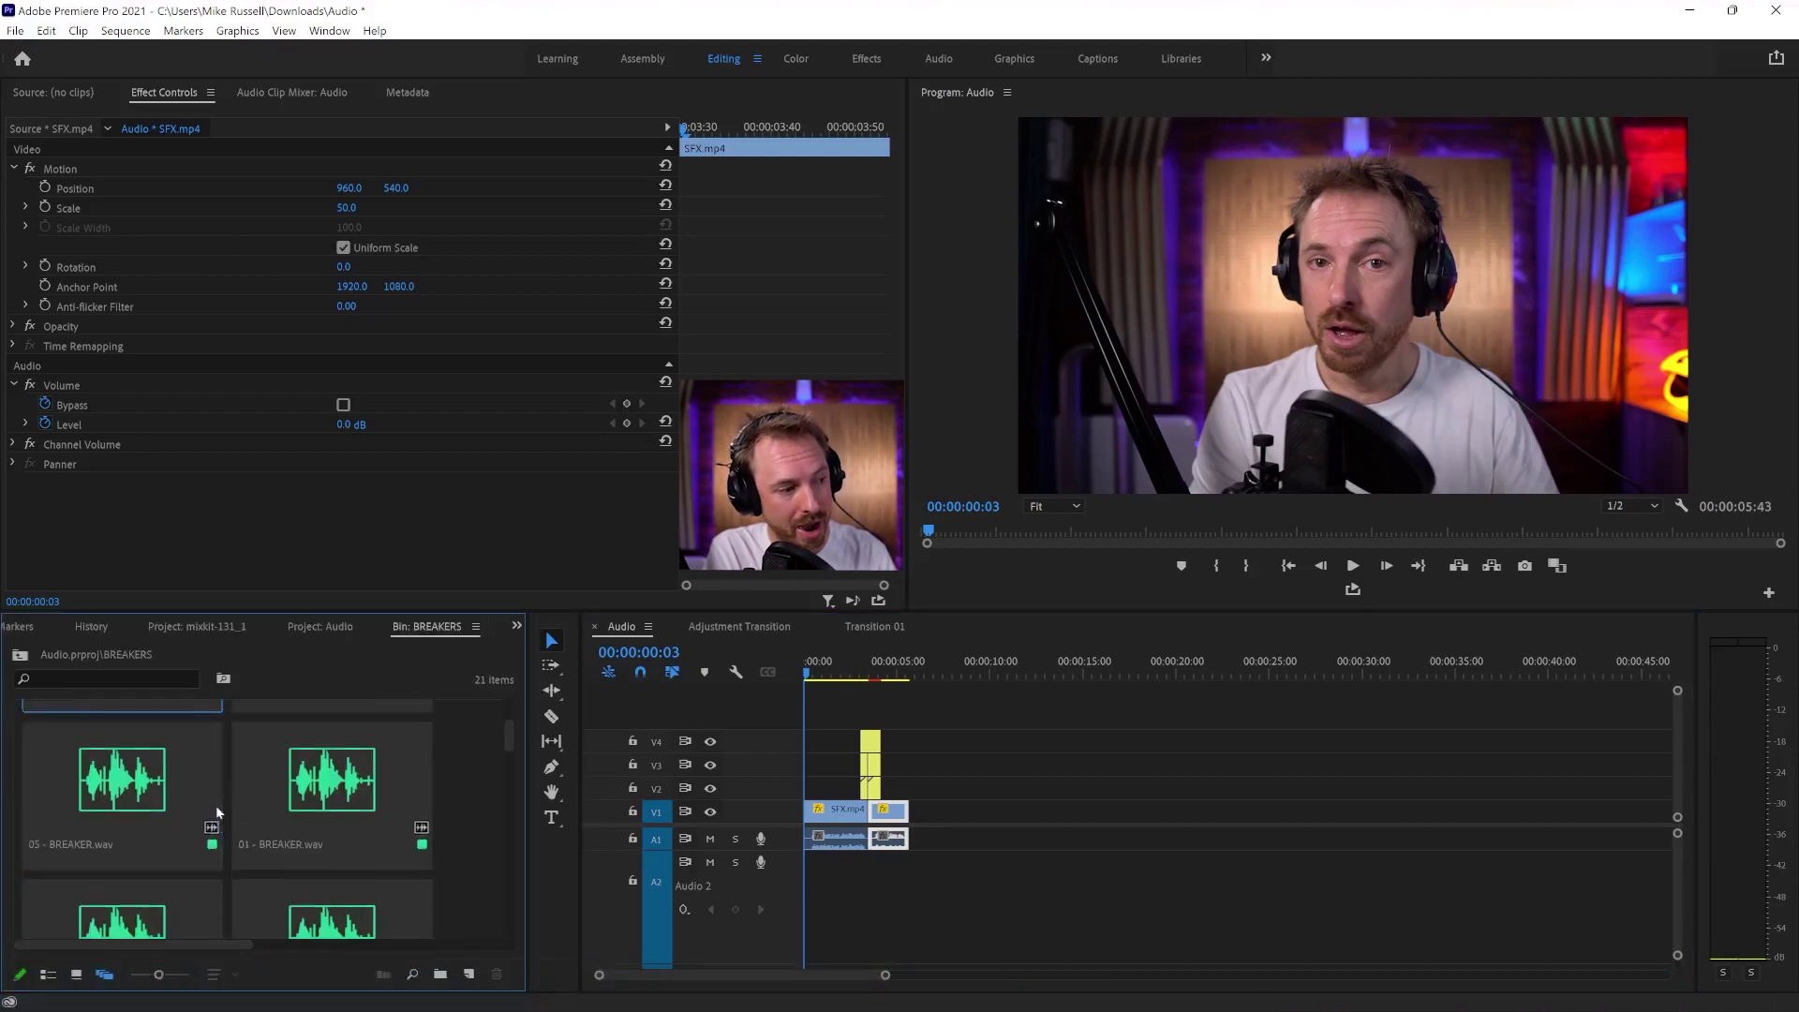
pyautogui.click(129, 788)
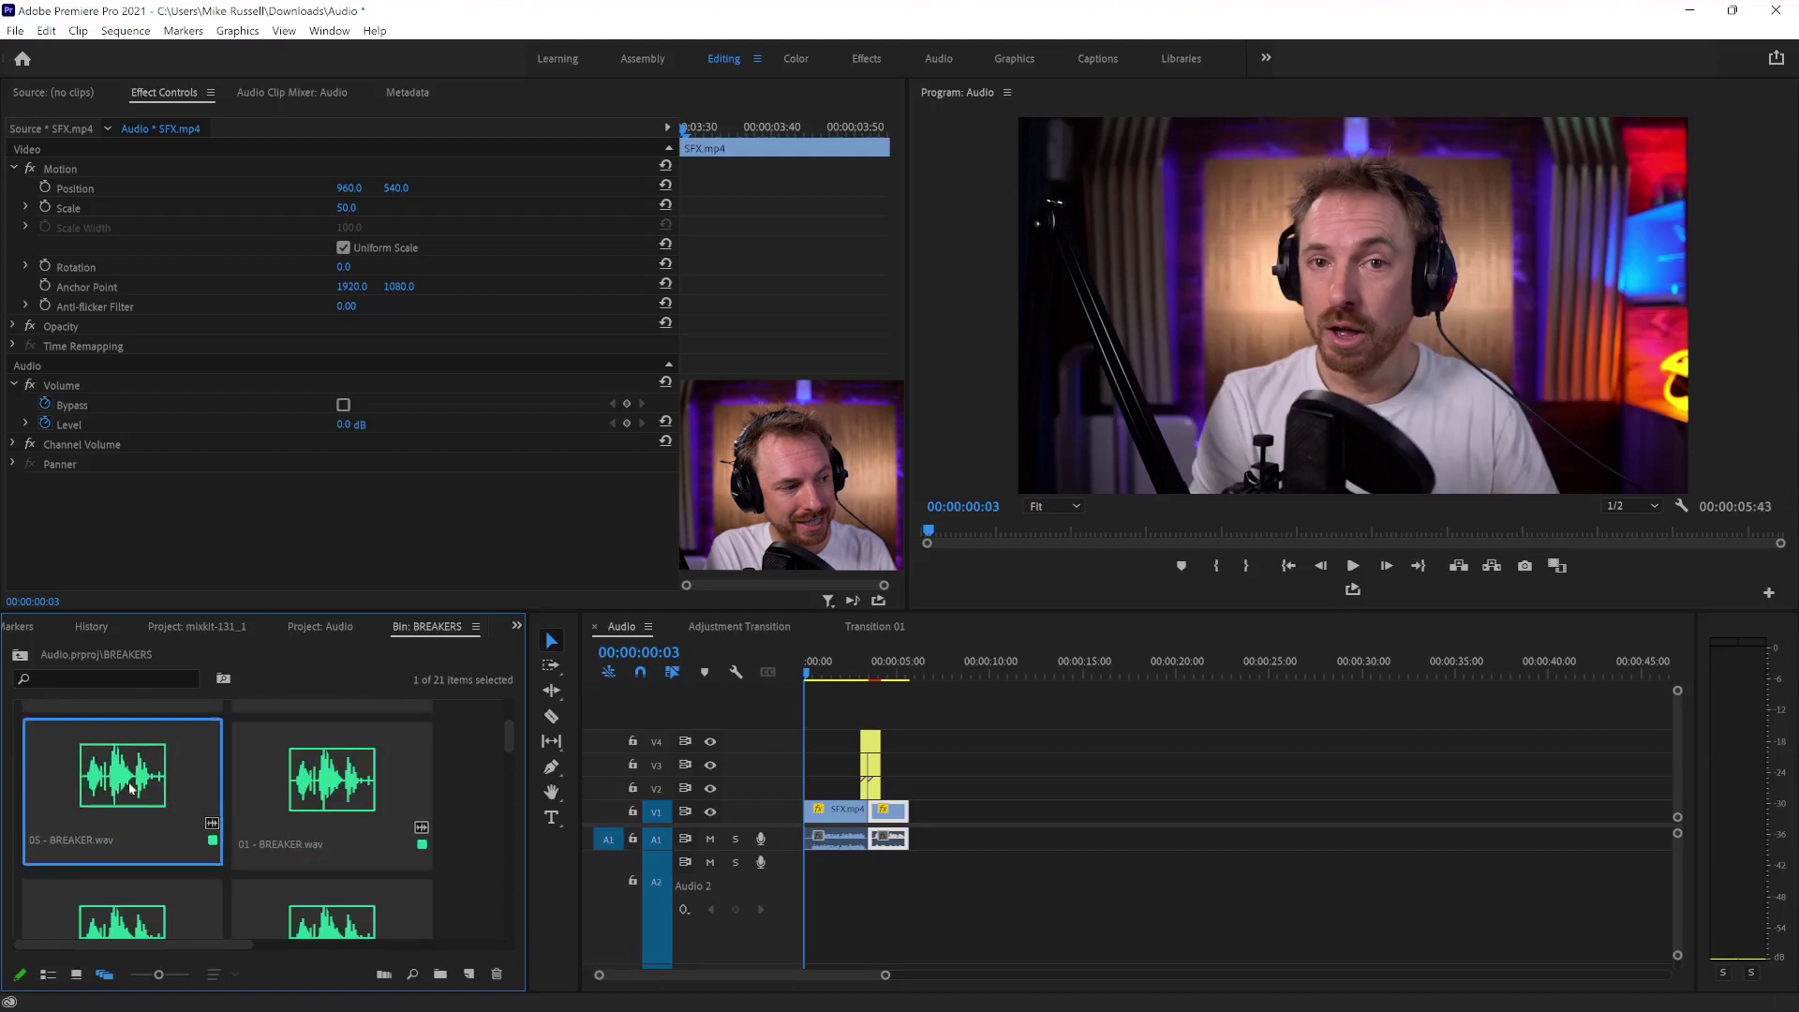
pyautogui.moveTo(130, 787); pyautogui.dragTo(880, 882)
# Step: Align the breaker with the 3-second transition, lower it to -15.4 dB, and play it back
pyautogui.click(859, 673)
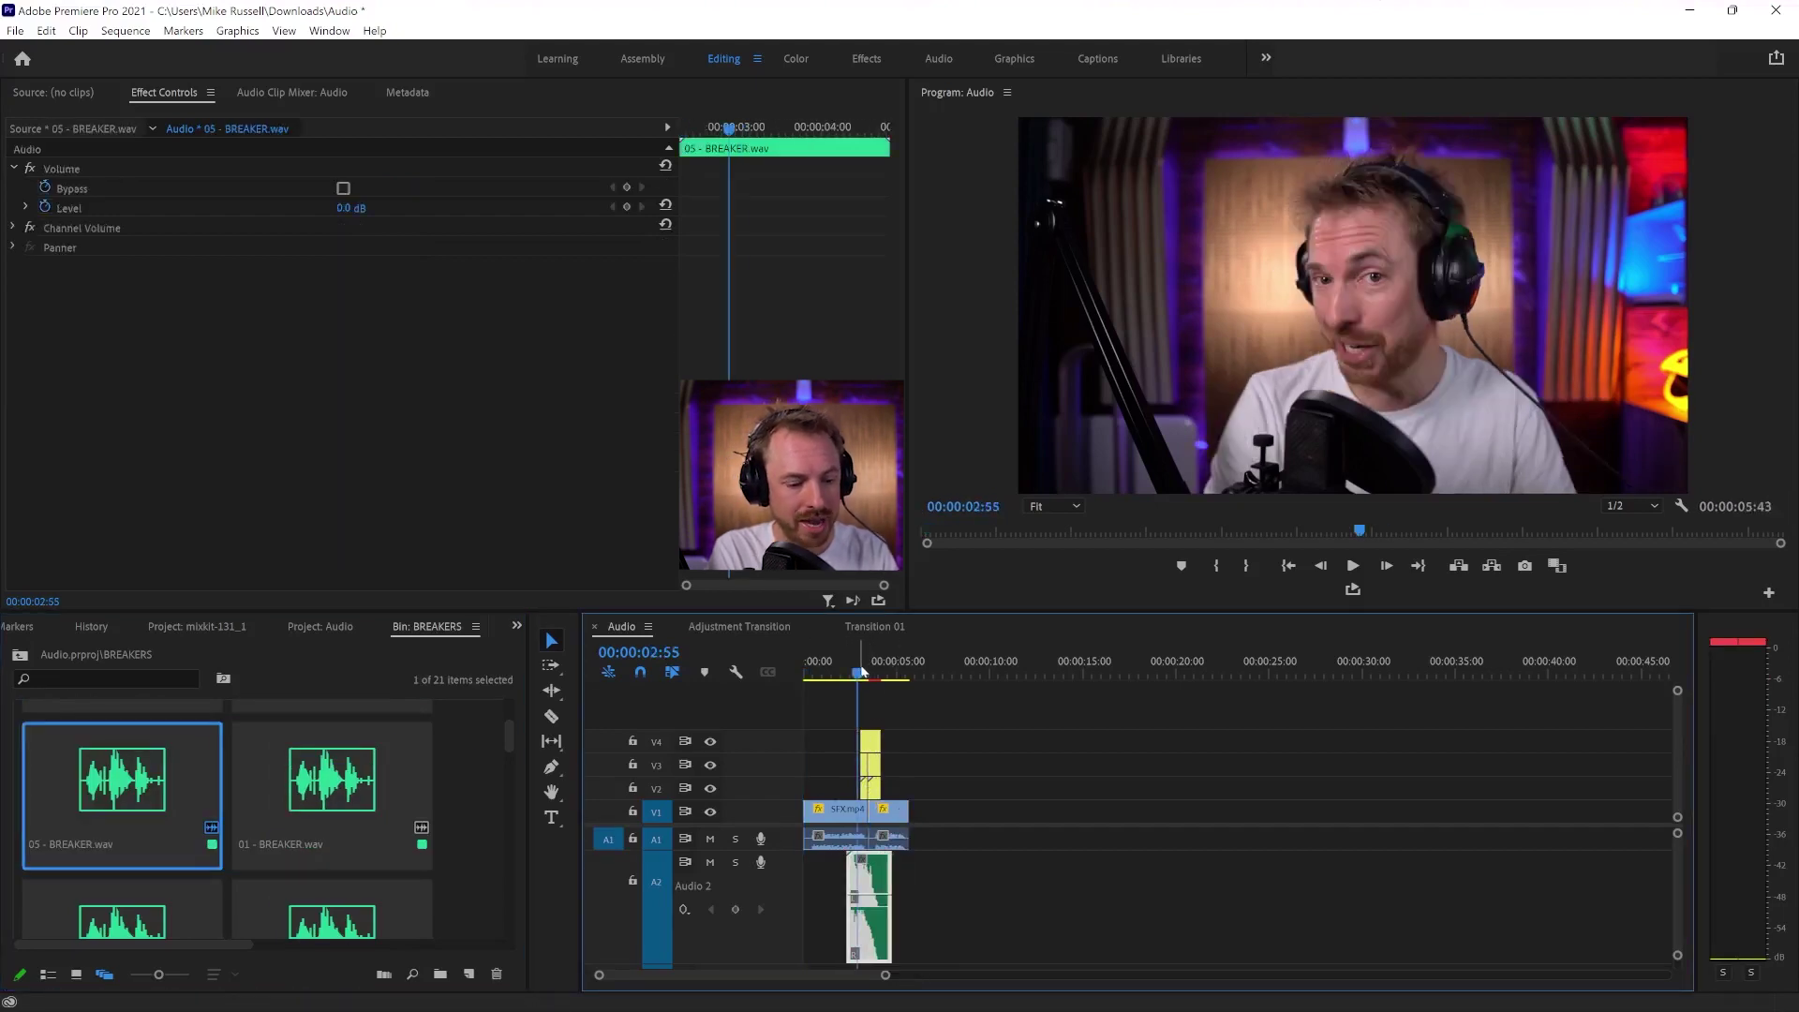
pyautogui.press('\\')
pyautogui.moveTo(1242, 878); pyautogui.dragTo(1313, 885)
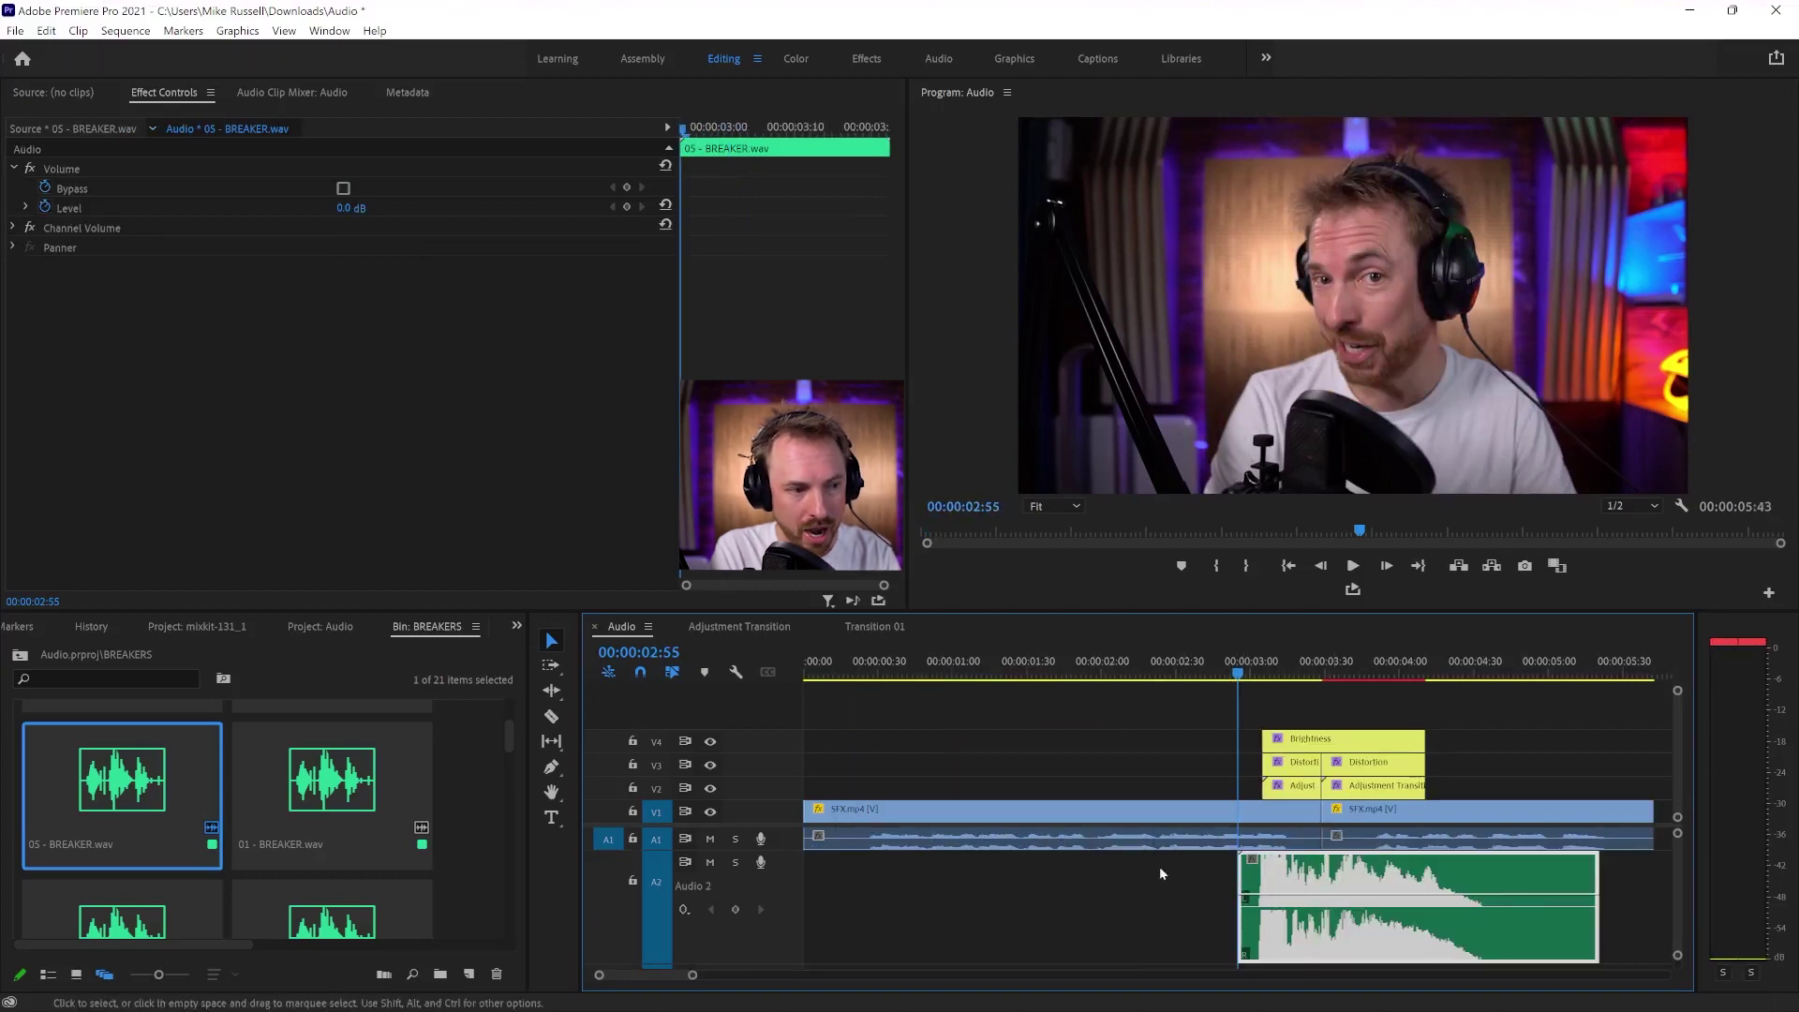
pyautogui.moveTo(1298, 895); pyautogui.dragTo(1298, 932)
pyautogui.press('space')
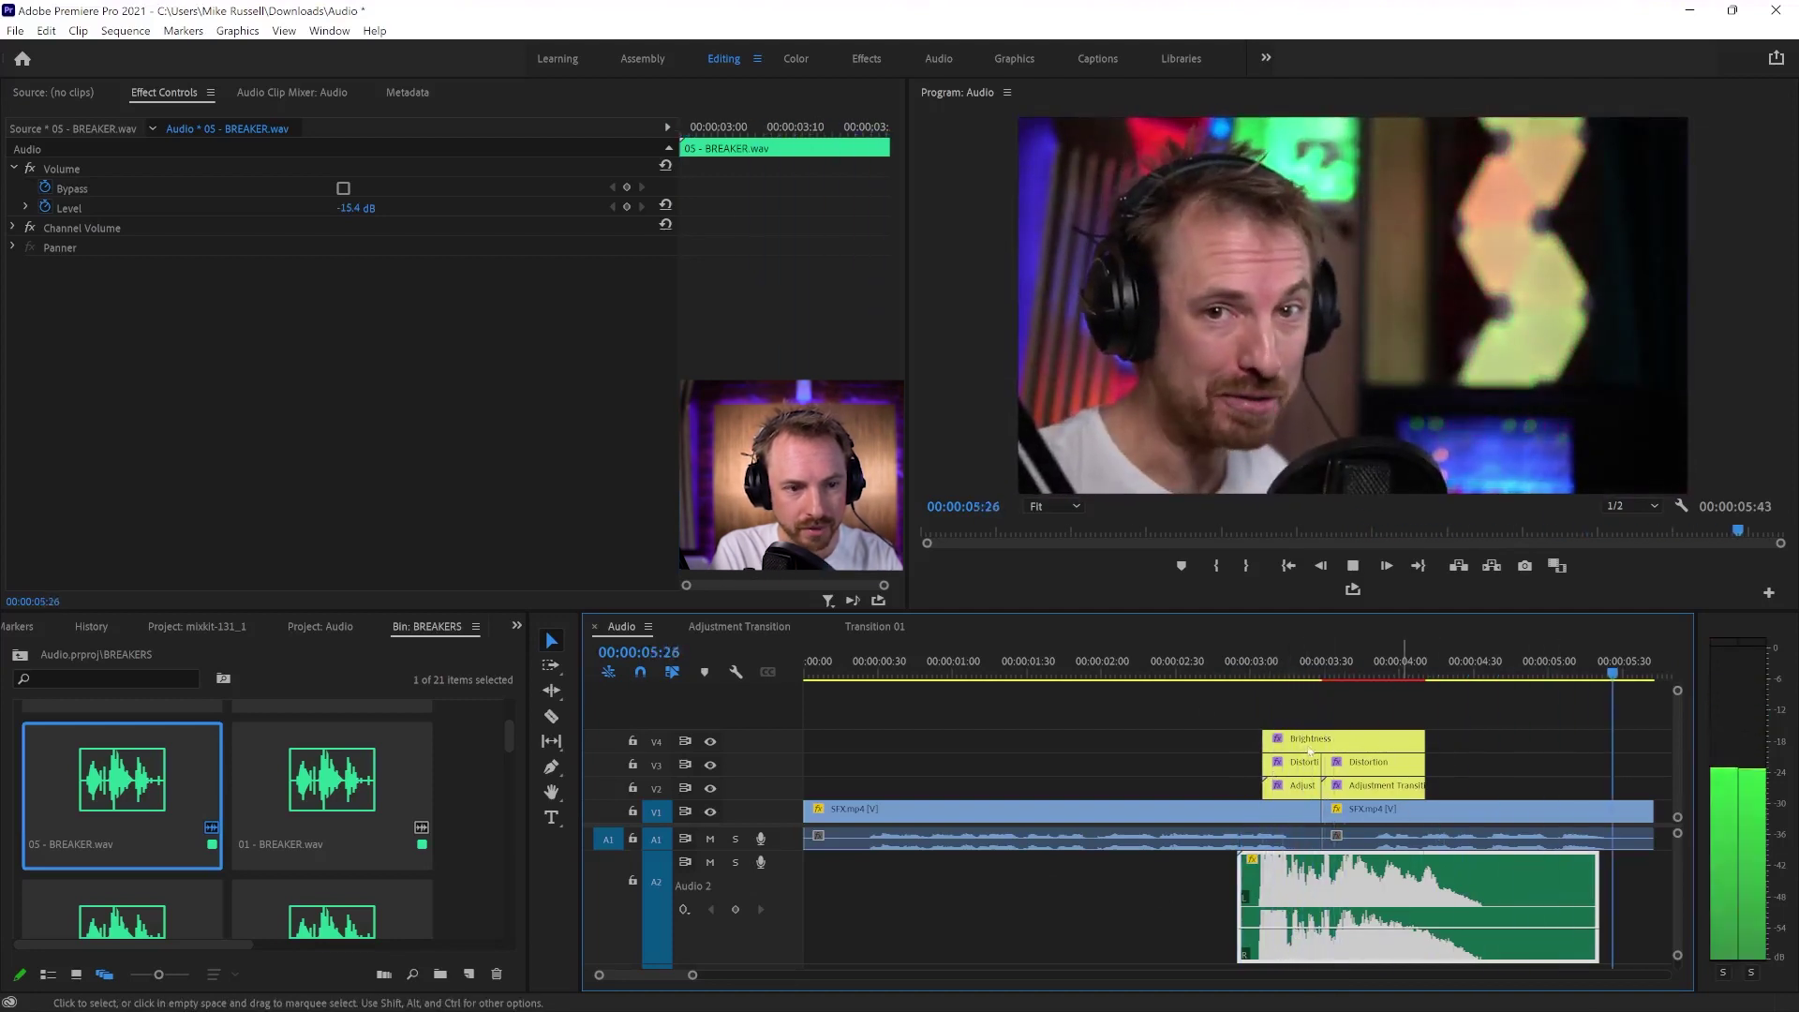
# Step: Replay the transition and trim the tail of 05 - BREAKER.wav shorter
pyautogui.press('space')
pyautogui.moveTo(978, 670); pyautogui.dragTo(858, 673)
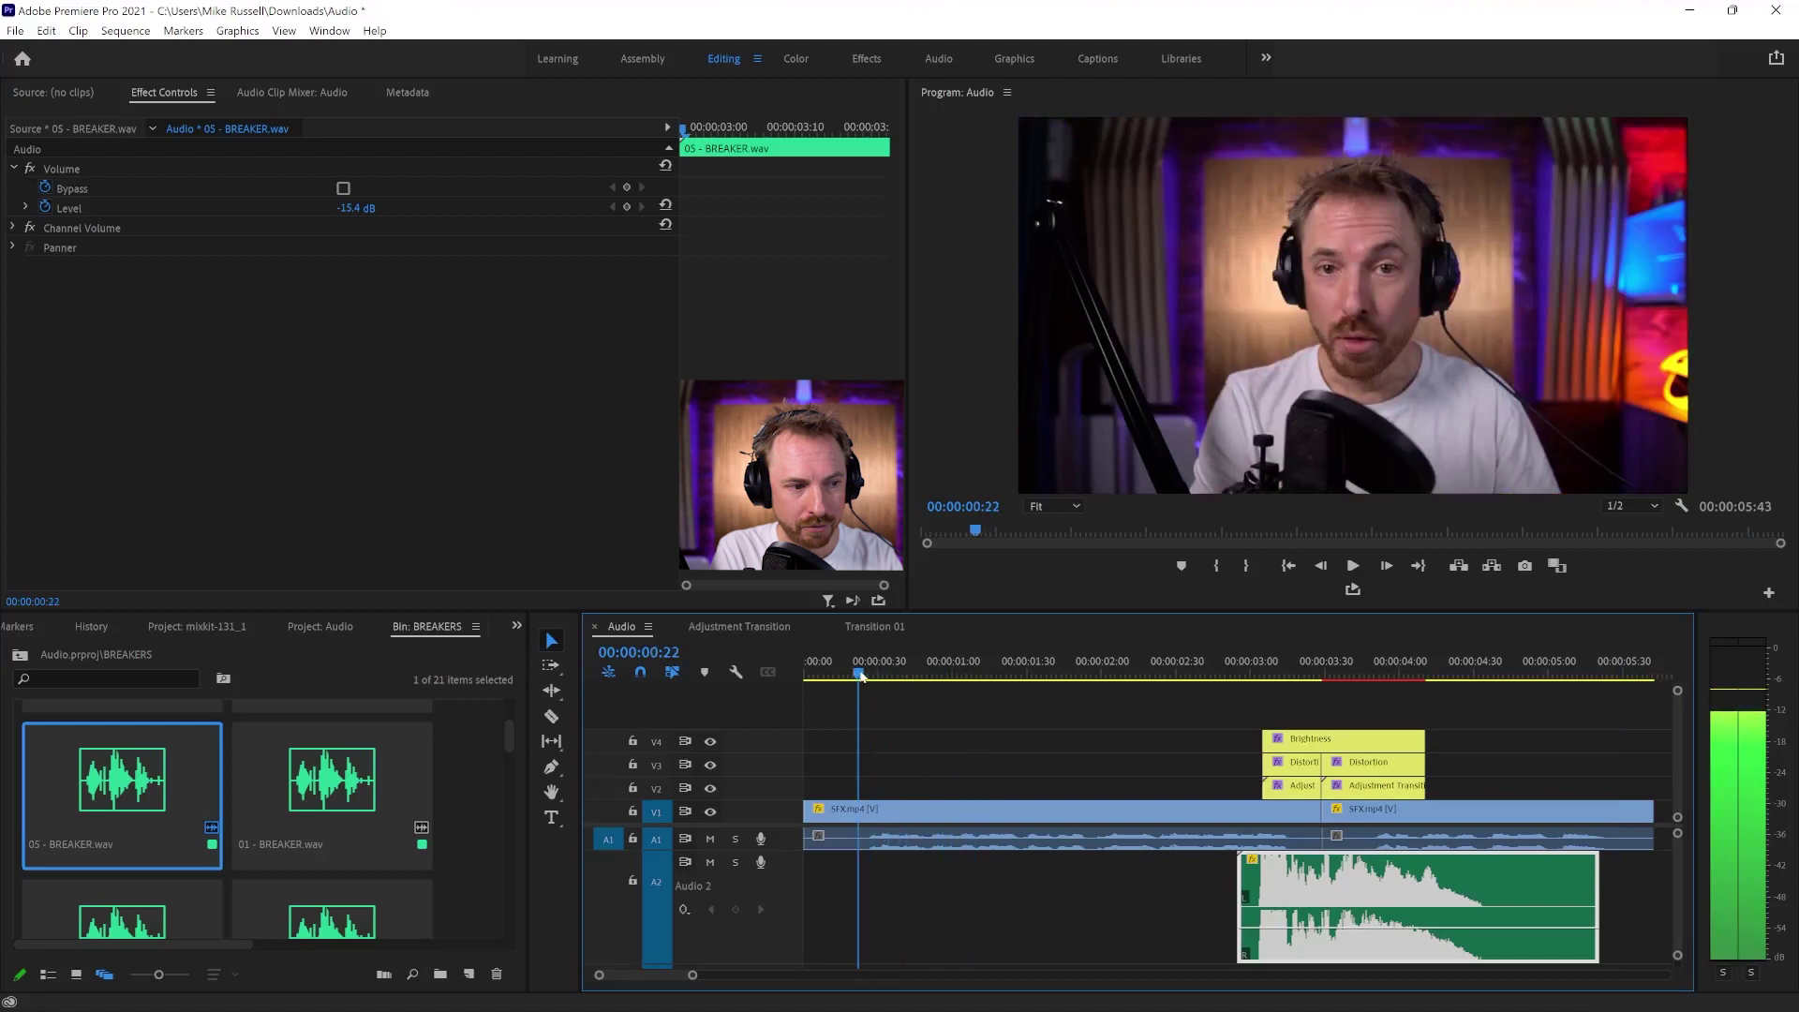
pyautogui.press('space')
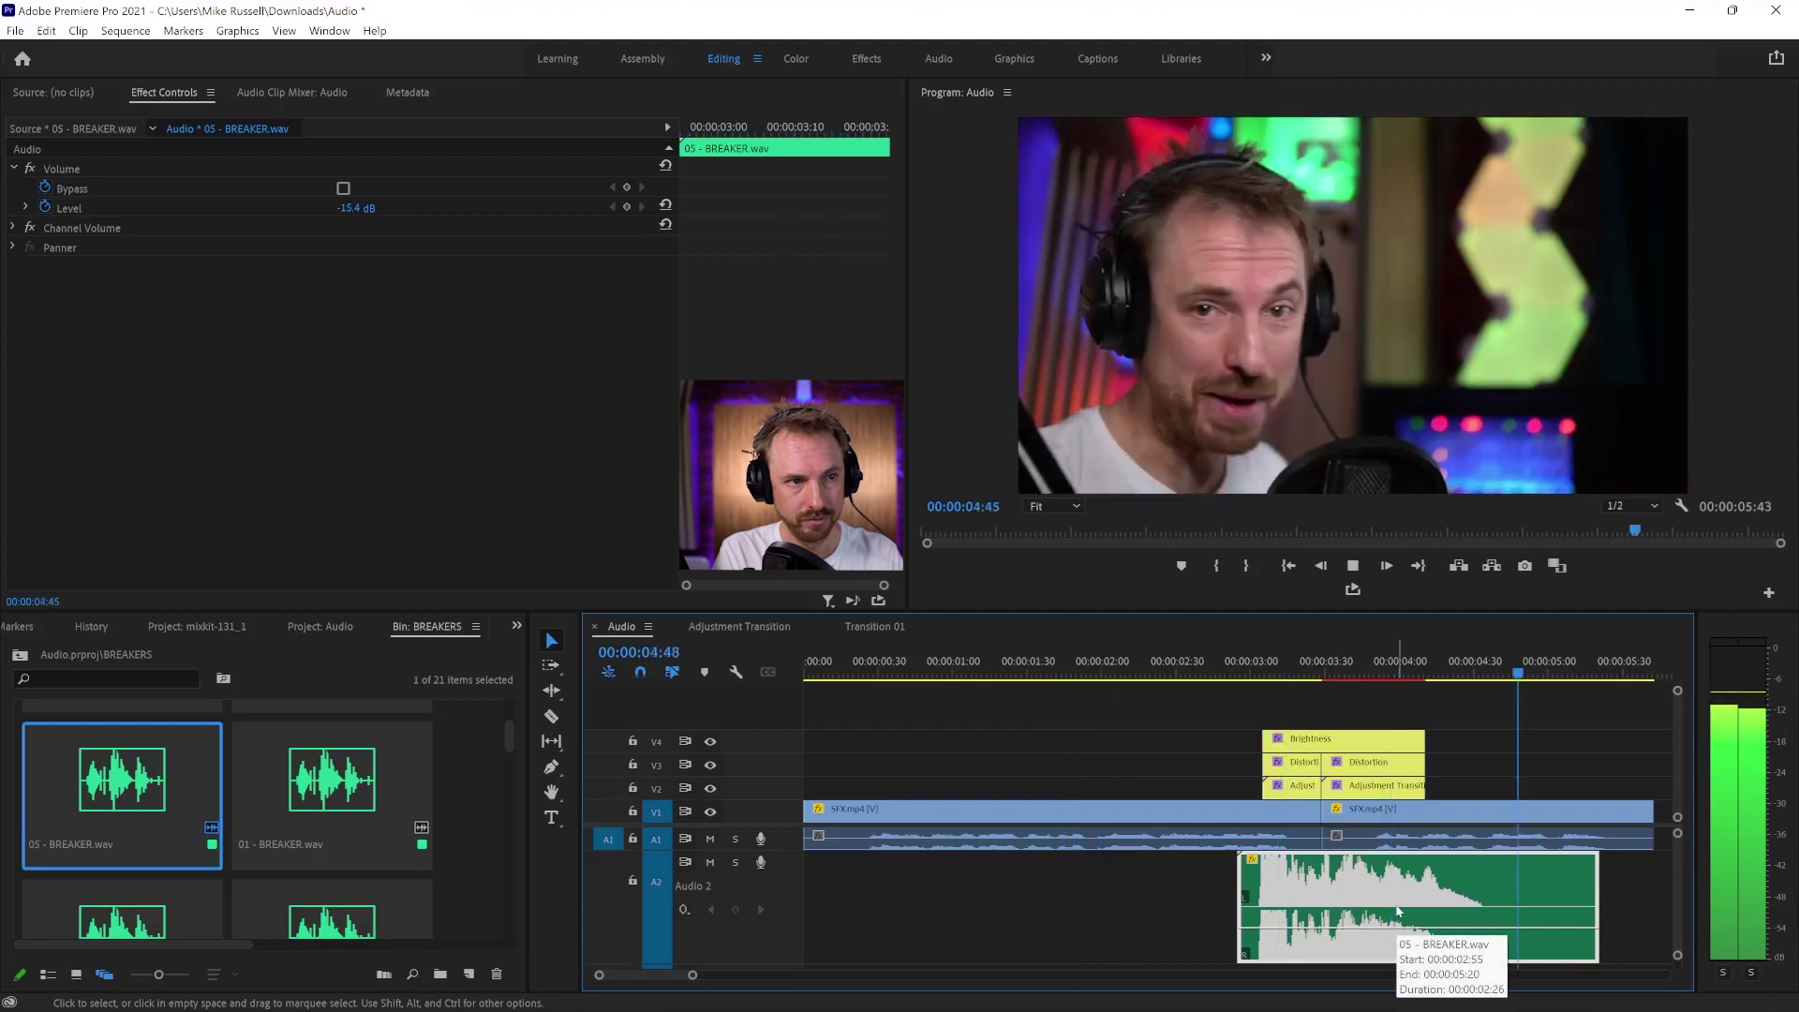
pyautogui.press('space')
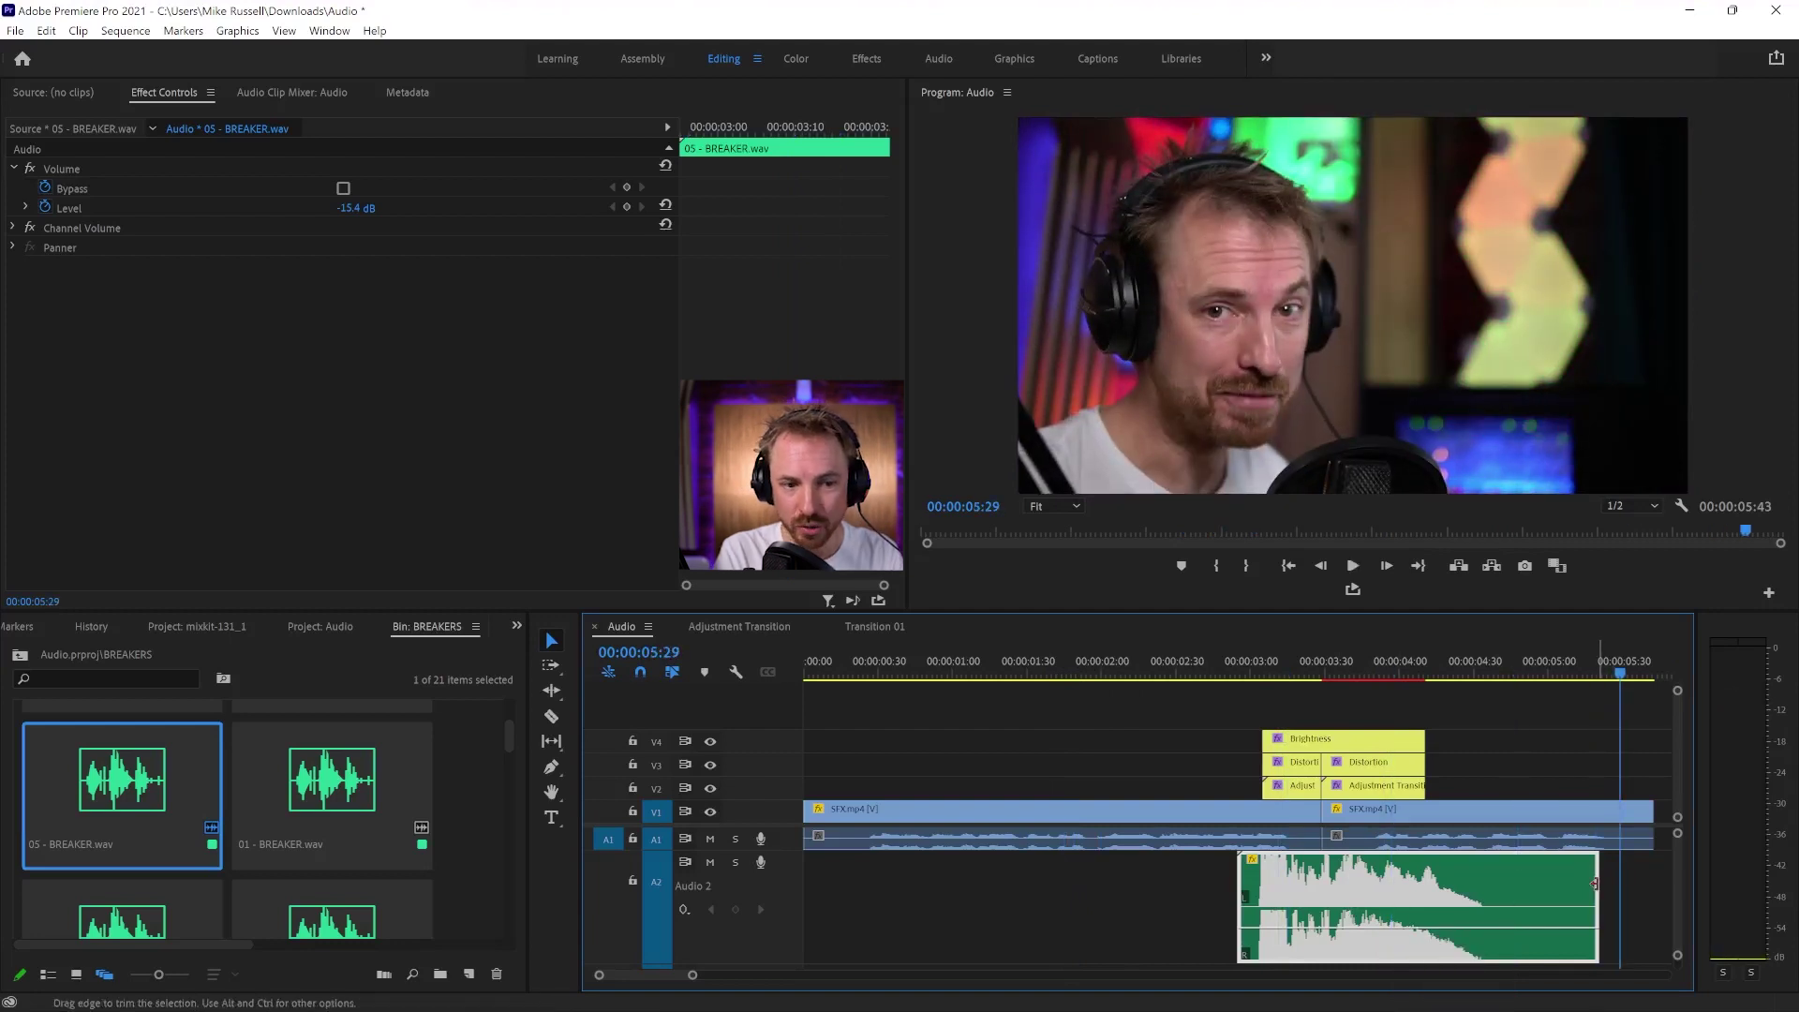
pyautogui.moveTo(1595, 882); pyautogui.dragTo(1323, 881)
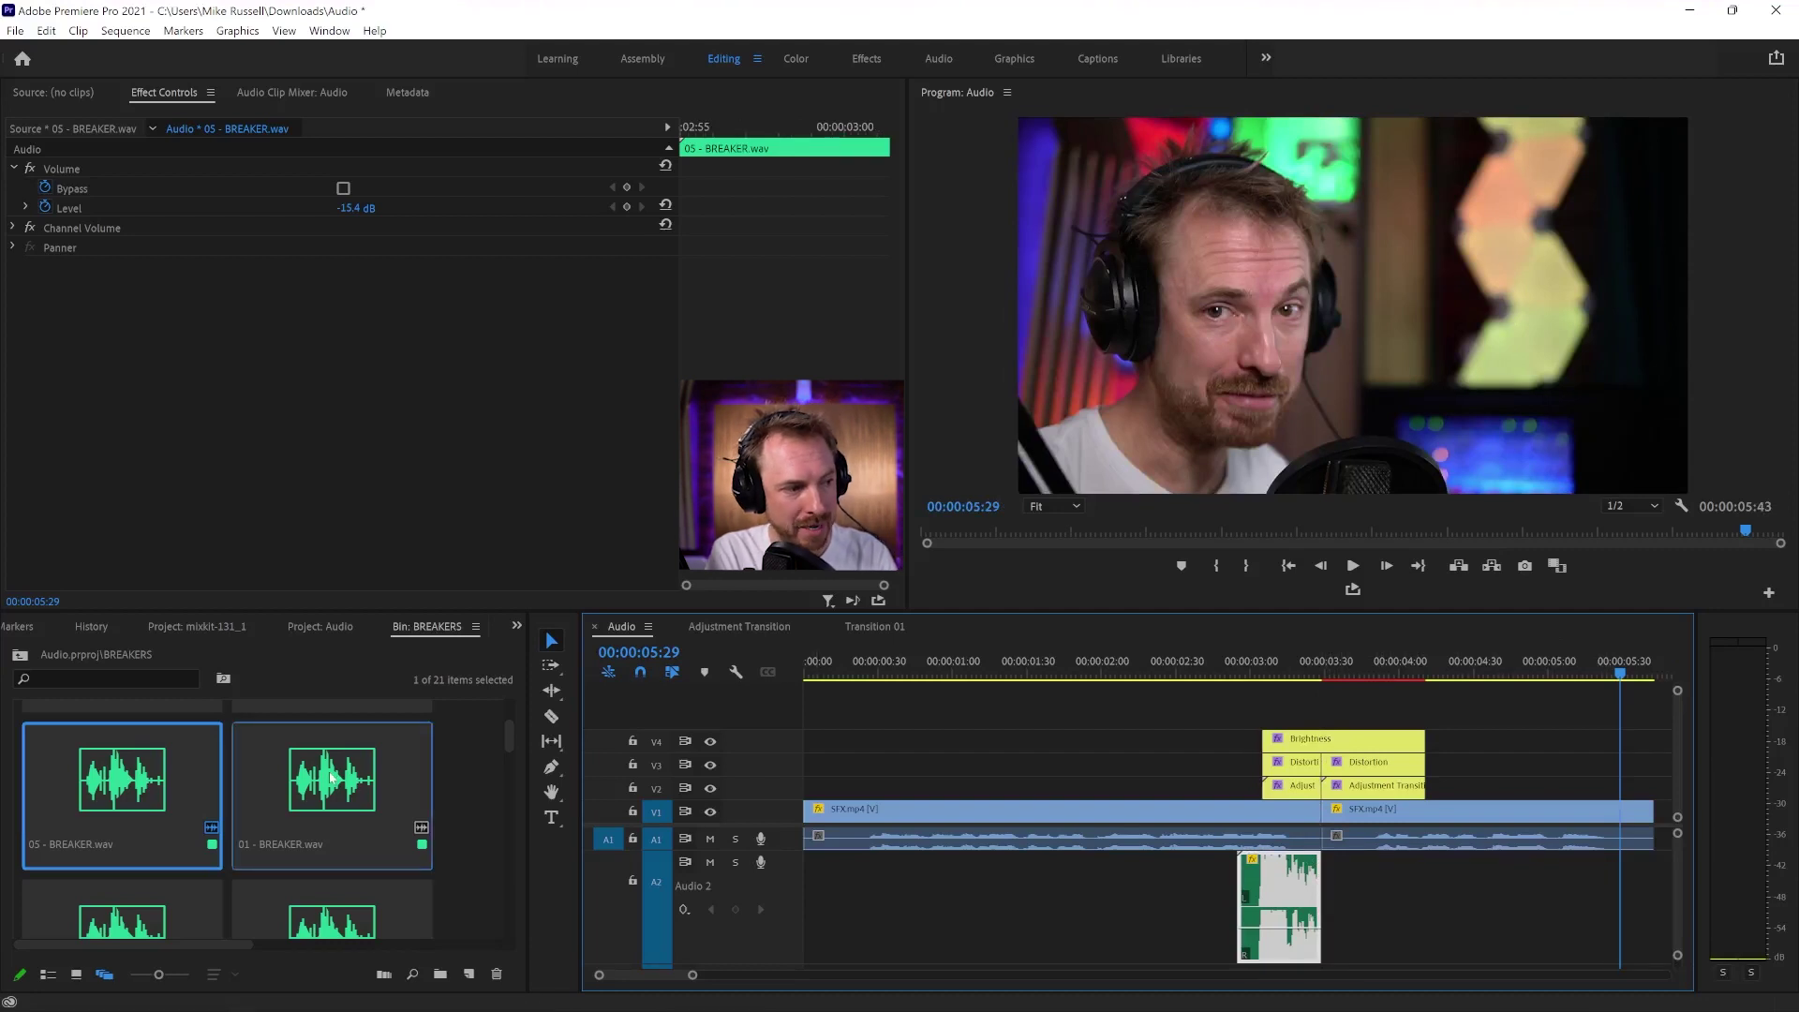
# Step: Place 01 - BREAKER.wav on A2 right after the first breaker and preview both
pyautogui.moveTo(333, 776); pyautogui.dragTo(1323, 876)
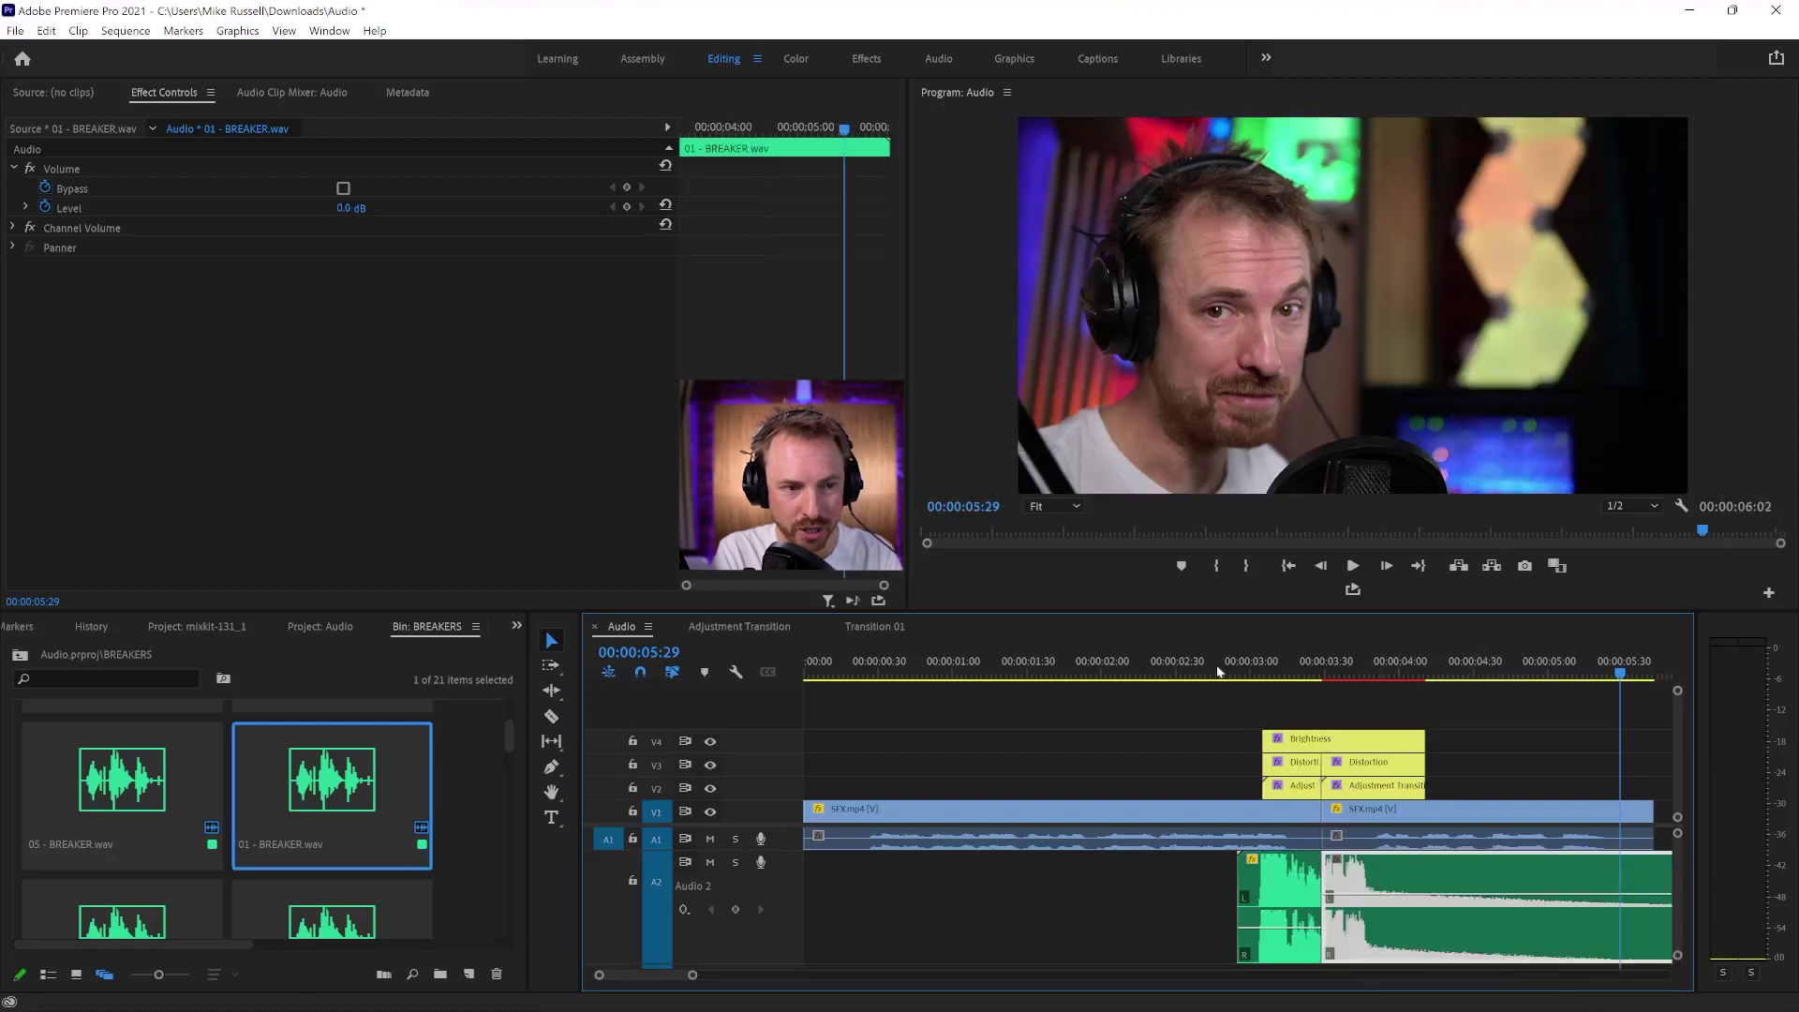
pyautogui.click(845, 673)
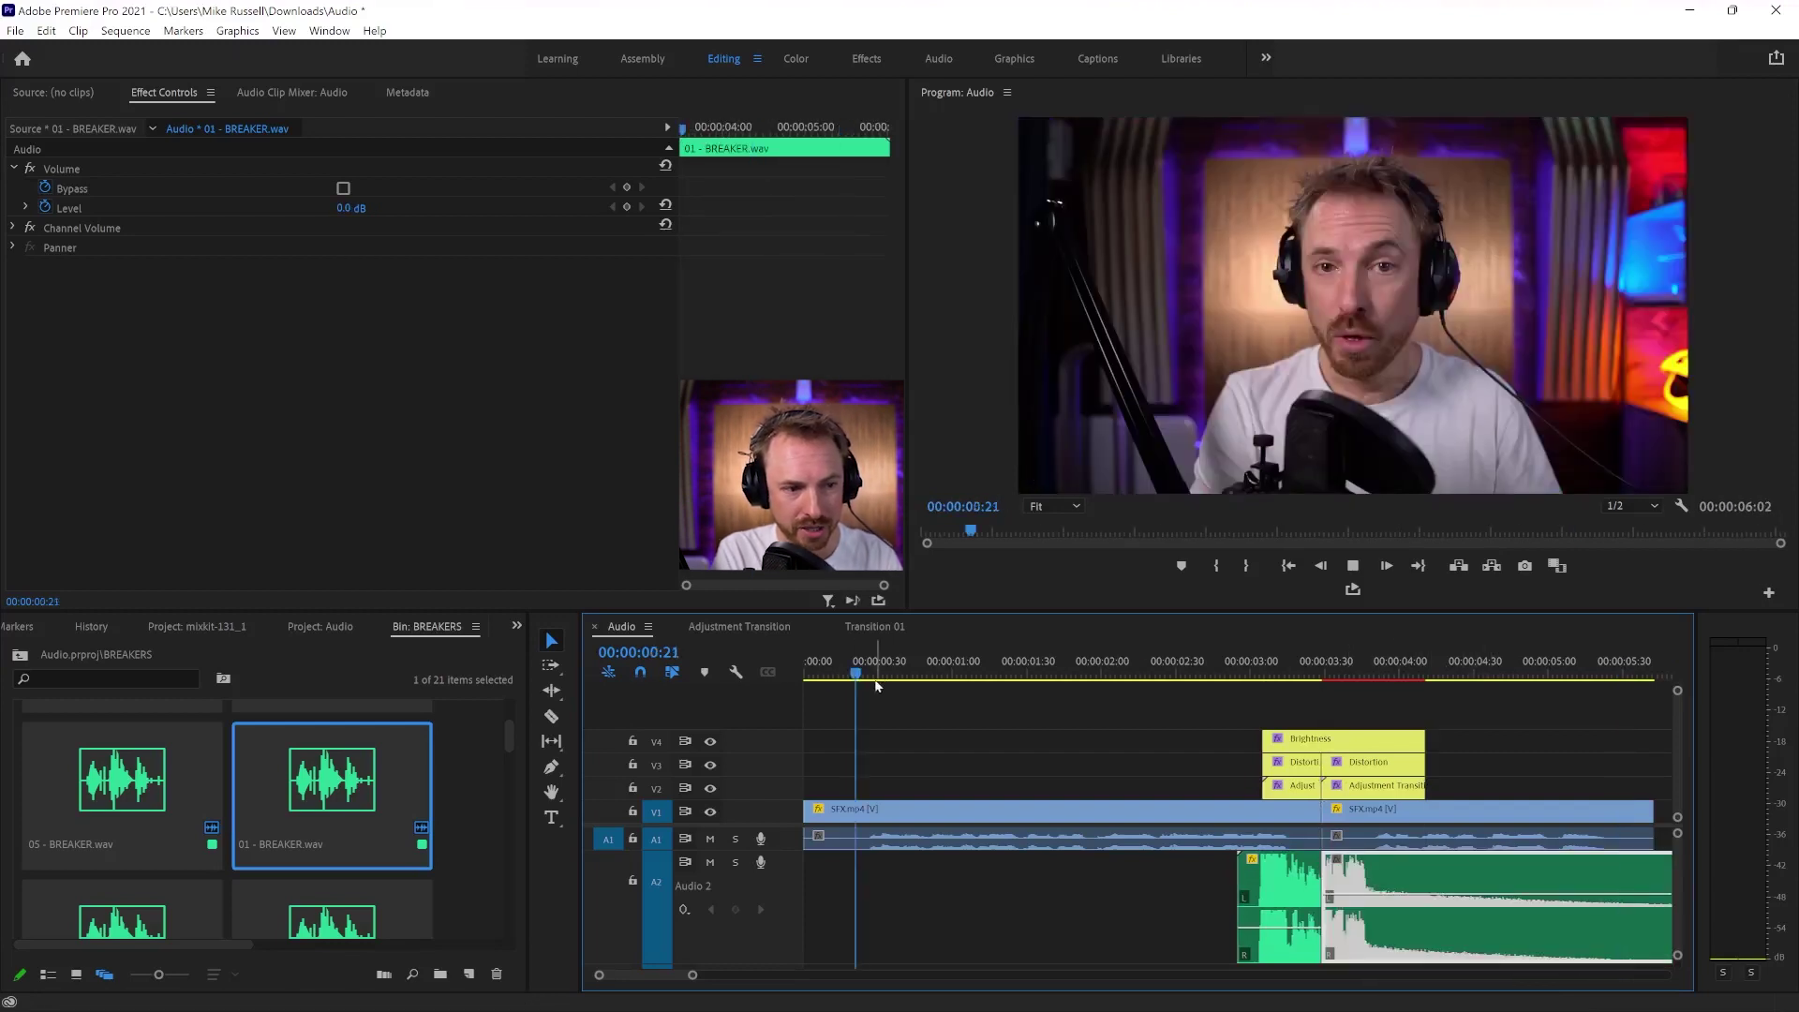
pyautogui.press('space')
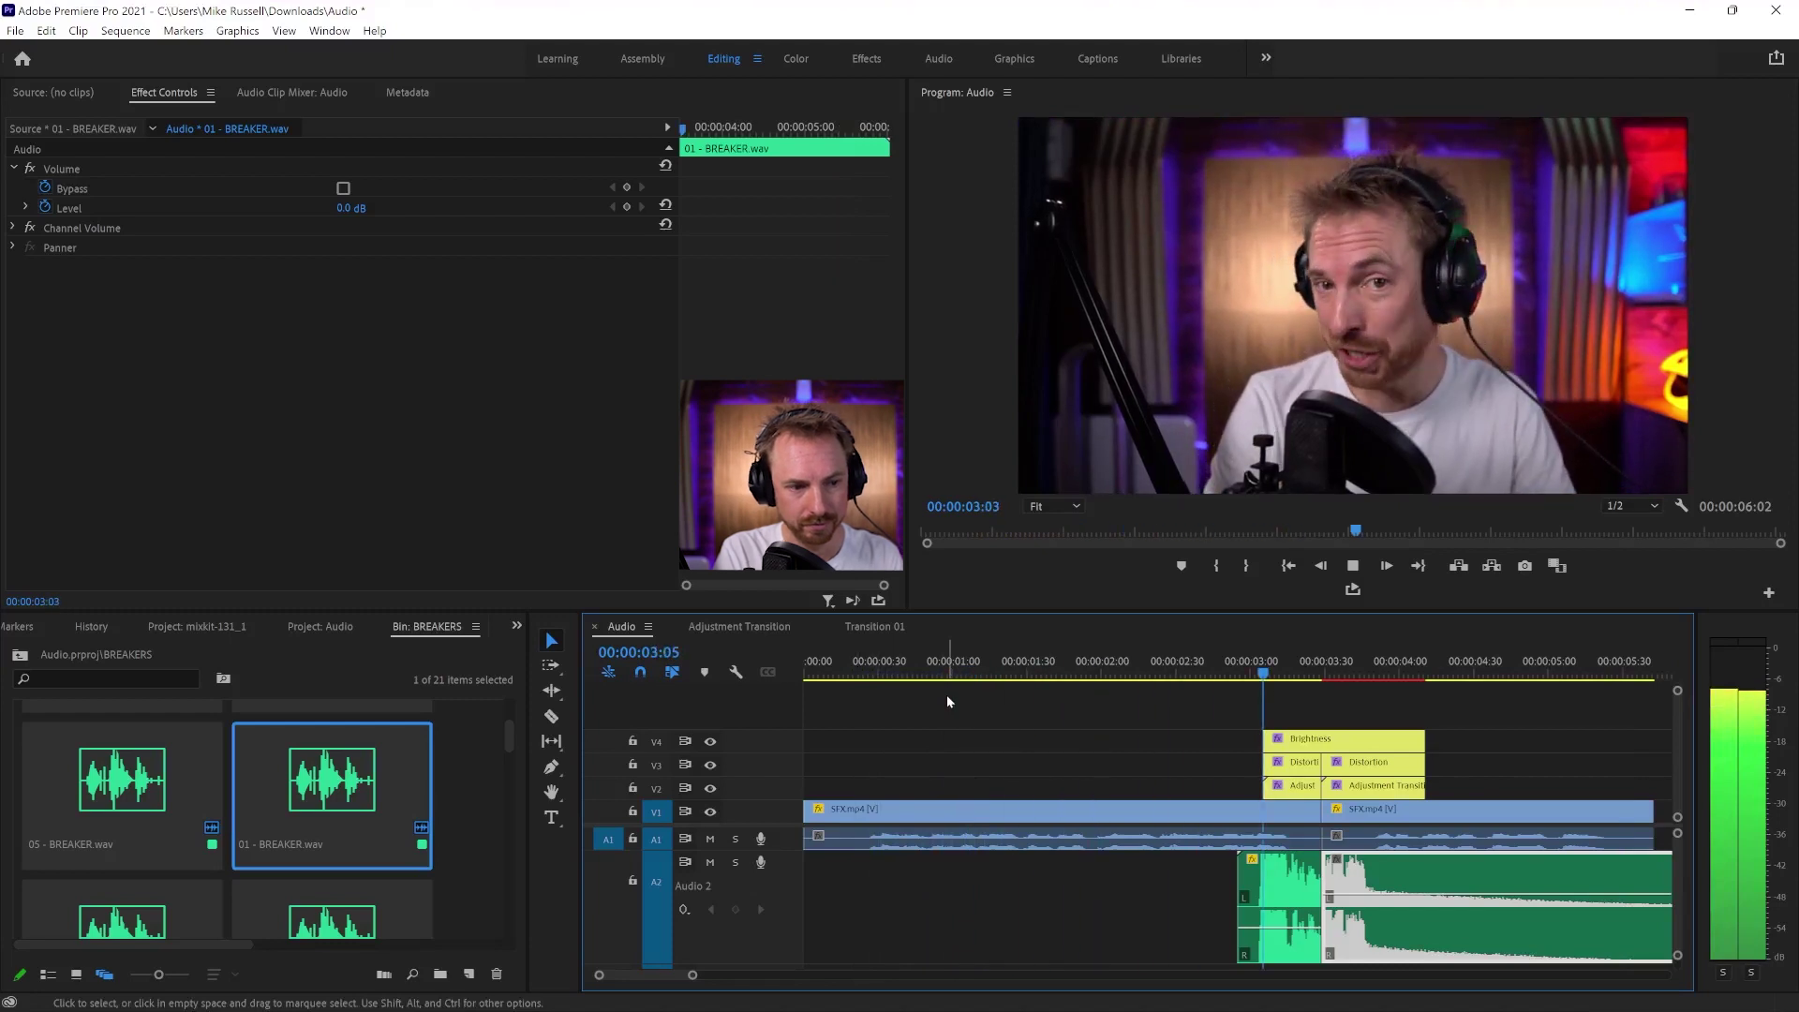
pyautogui.press('space')
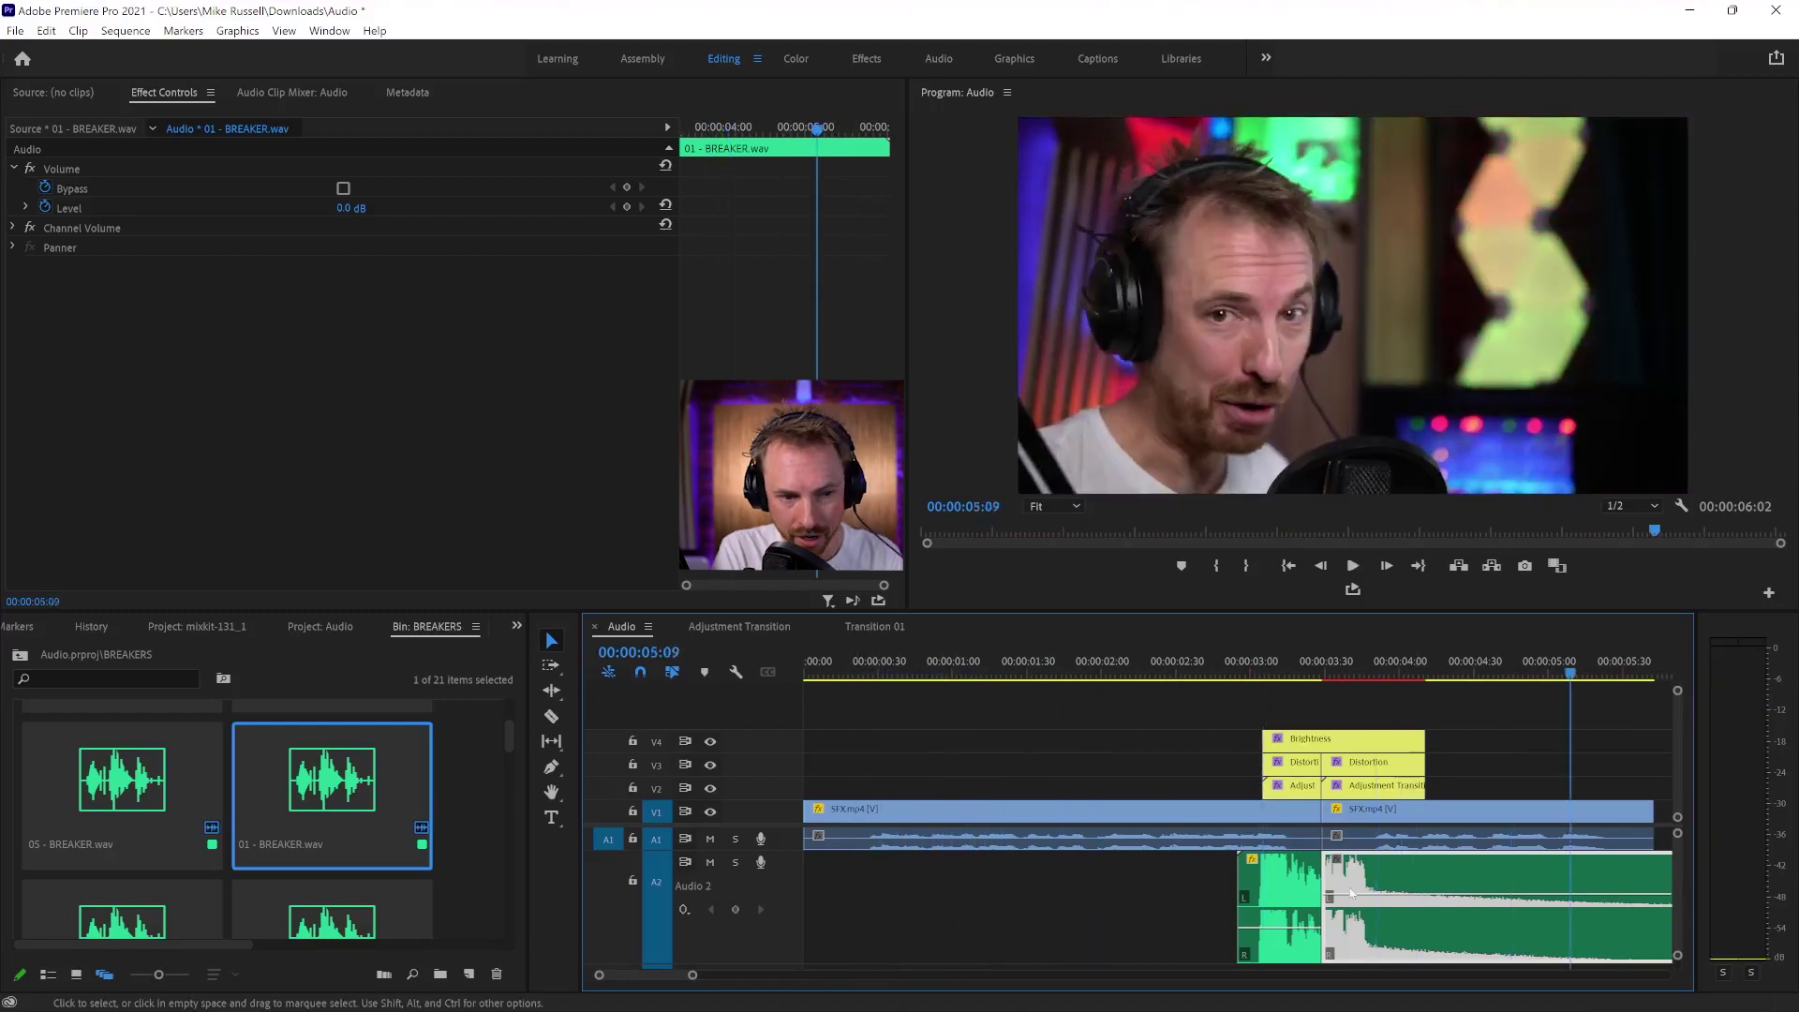
# Step: Lower 01 - BREAKER.wav to -15.4 dB and play back from just before the transition
pyautogui.moveTo(1335, 933); pyautogui.dragTo(1335, 928)
pyautogui.click(1082, 668)
pyautogui.press('space')
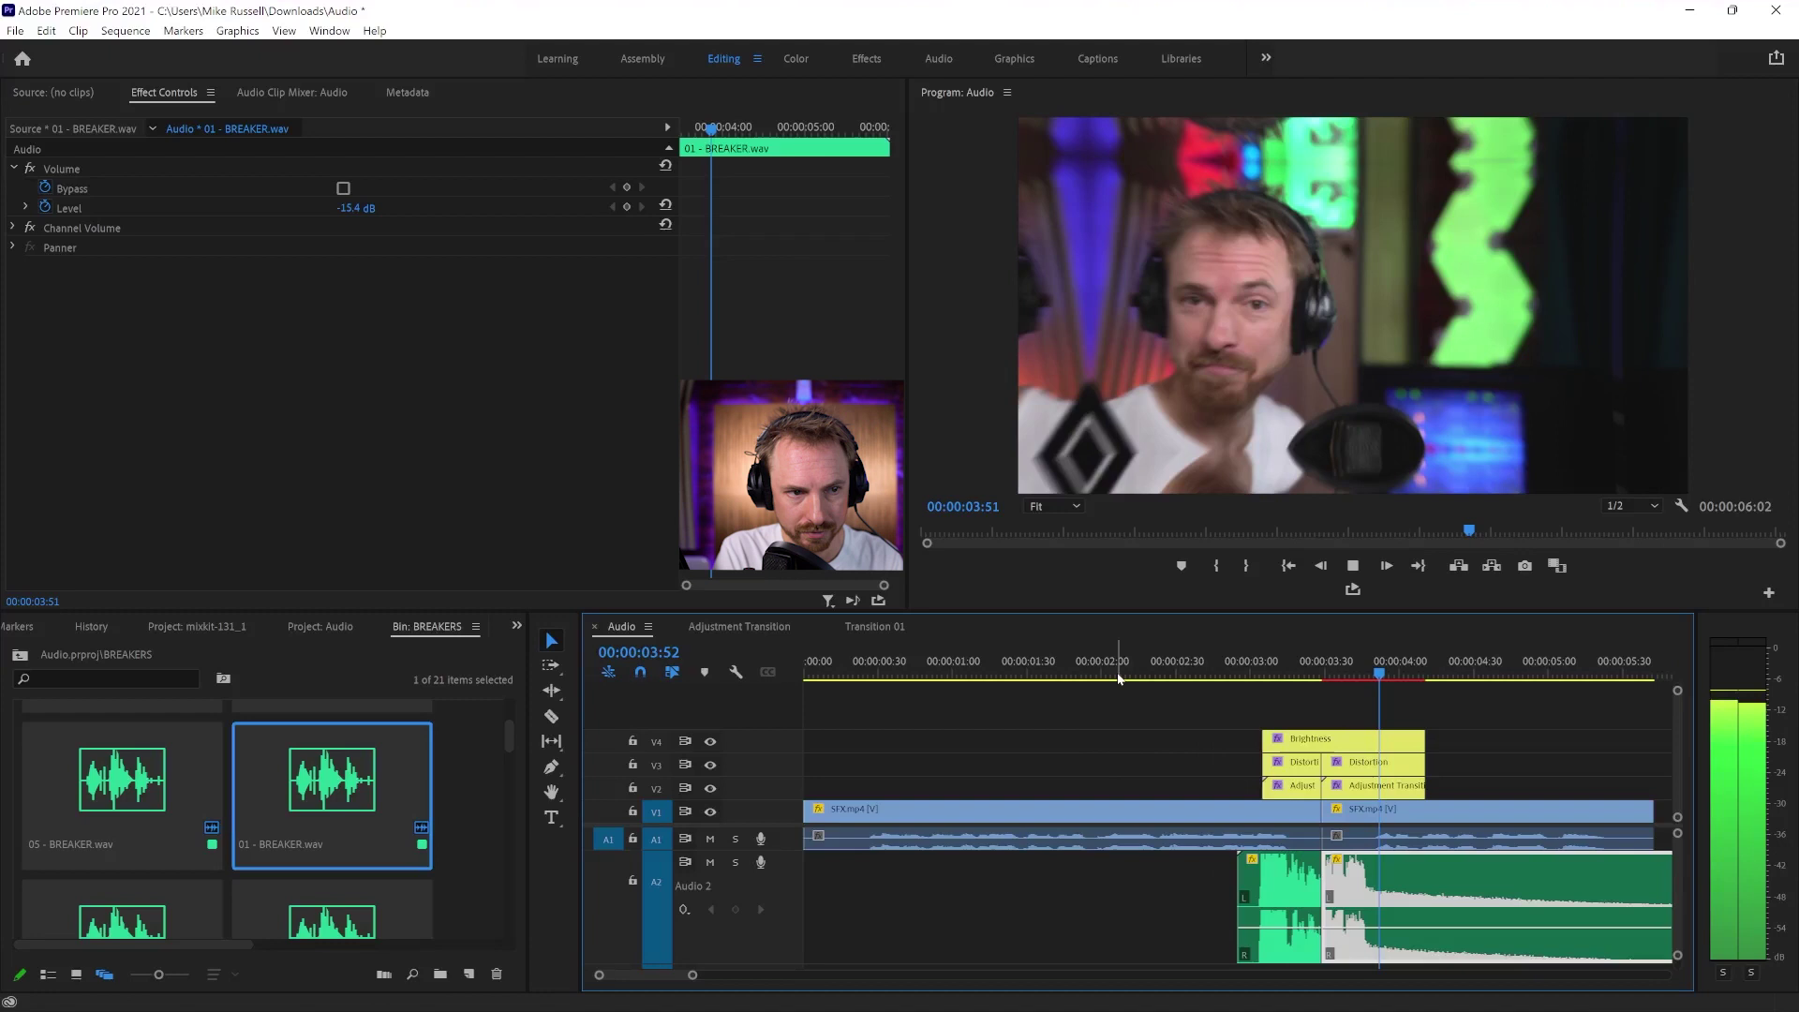
pyautogui.press('space')
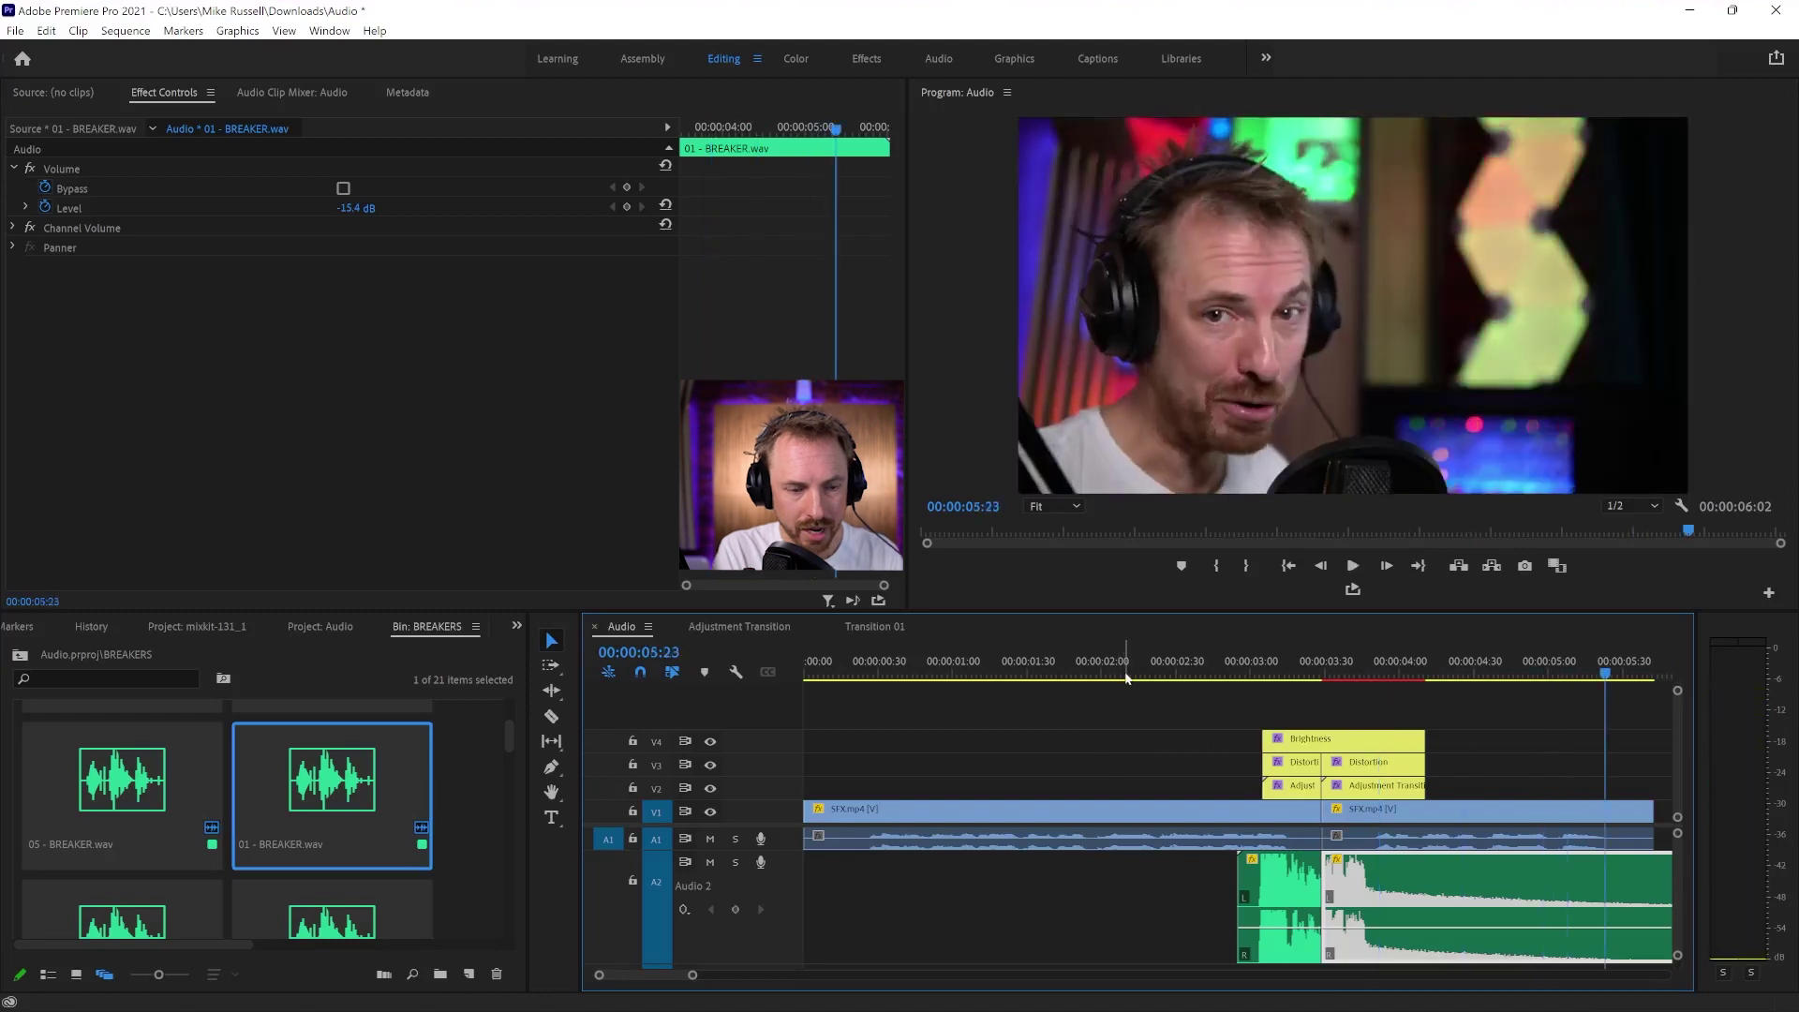
# Step: Search Effects for 'cons', drop a Constant Power crossfade on the A2 breaker cut, and play it back
pyautogui.click(517, 626)
pyautogui.click(563, 712)
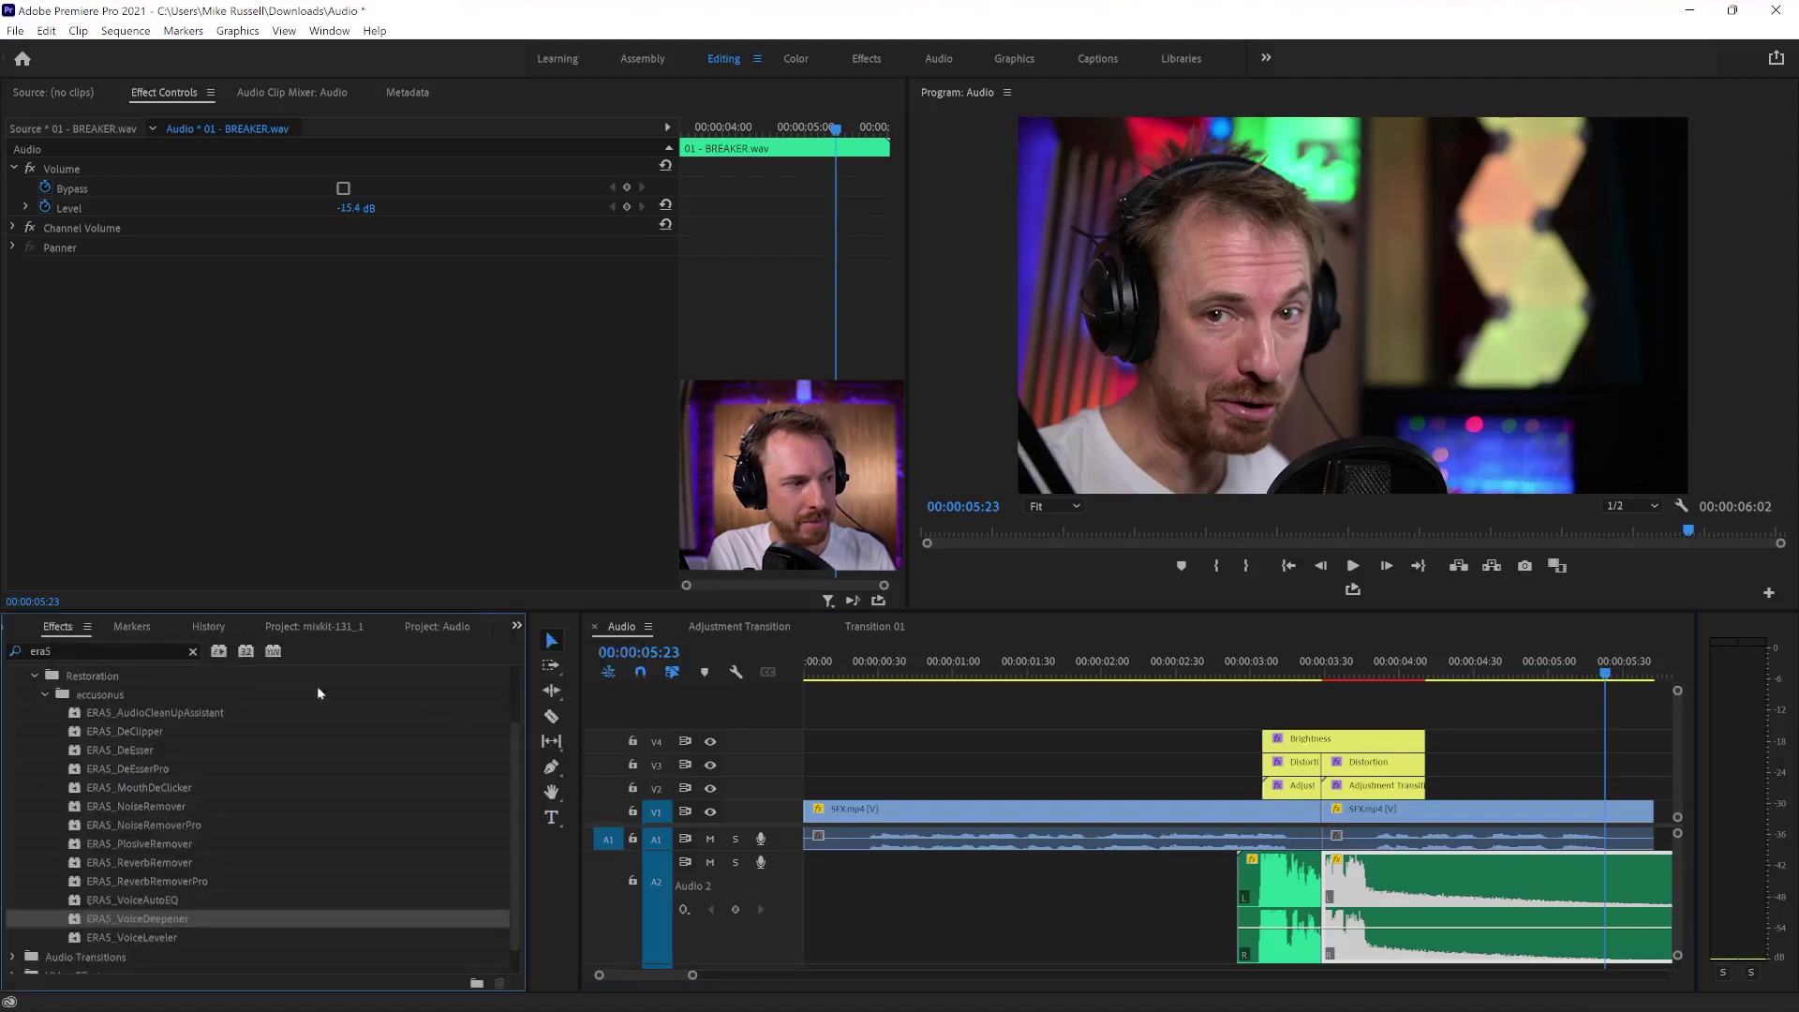
pyautogui.moveTo(111, 646); pyautogui.dragTo(2, 649)
pyautogui.write('cons')
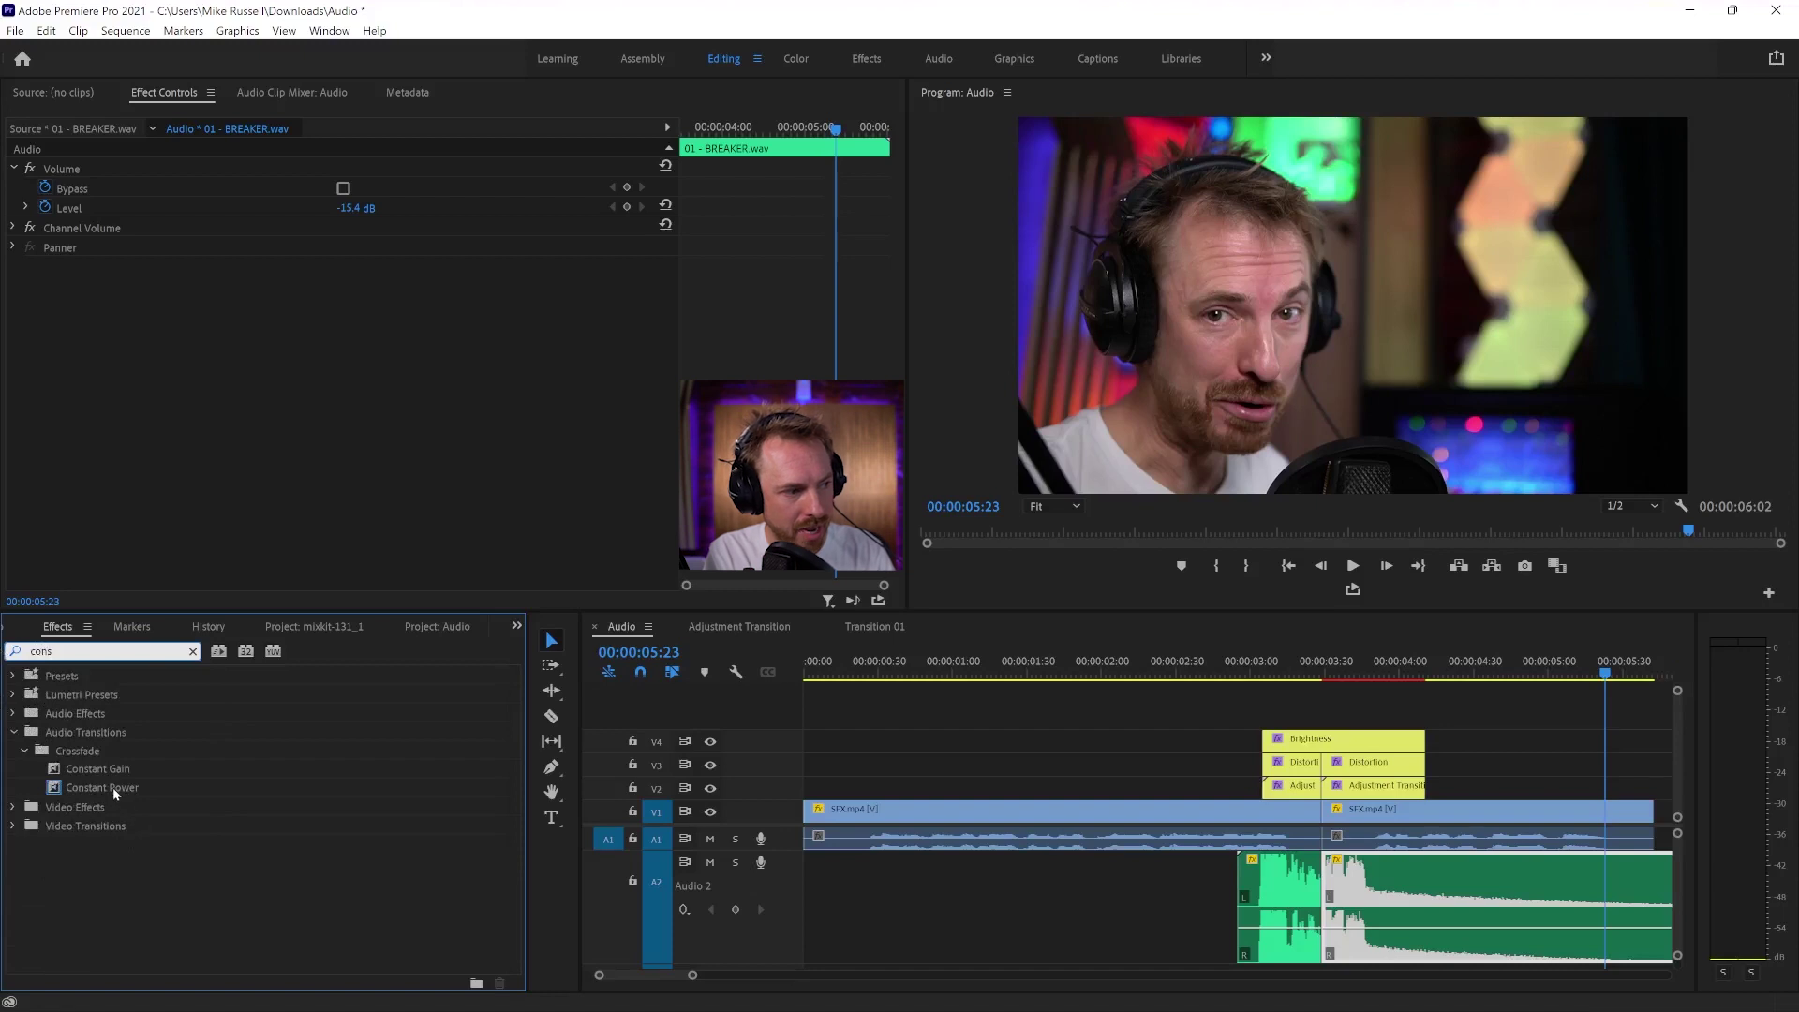
pyautogui.moveTo(114, 794); pyautogui.dragTo(708, 840)
pyautogui.moveTo(1162, 936); pyautogui.dragTo(1327, 888)
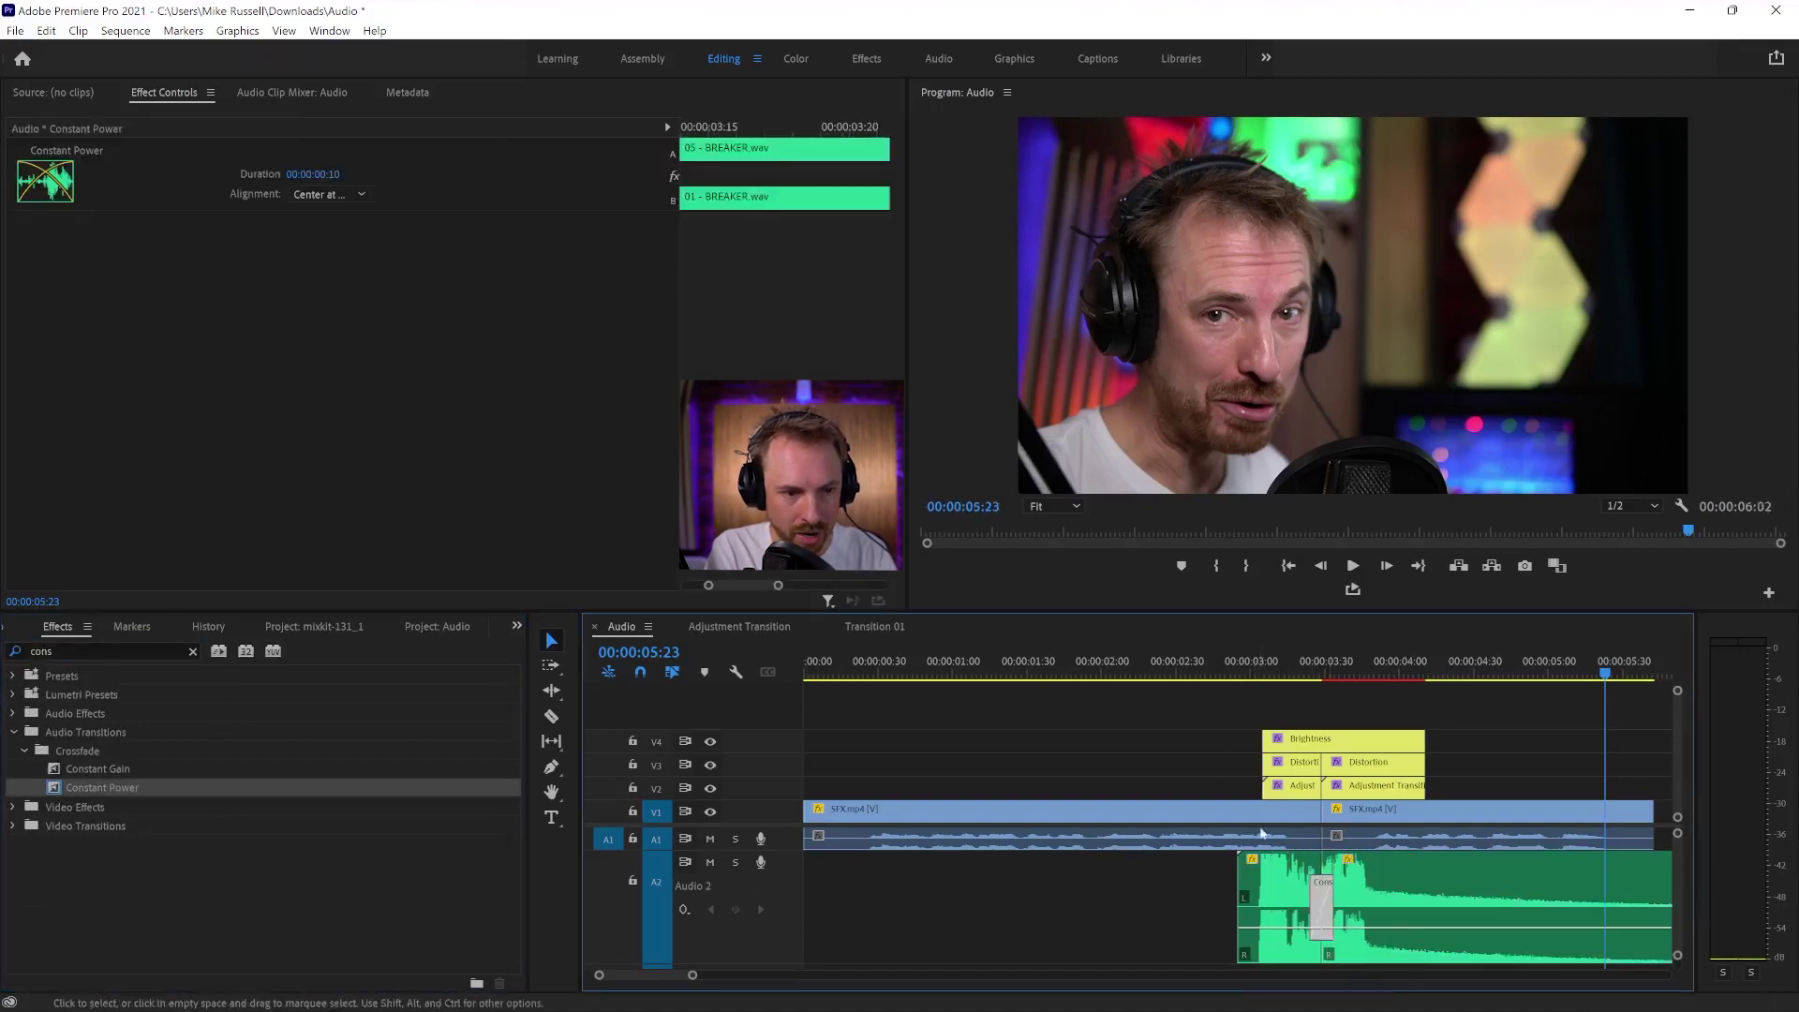
pyautogui.click(861, 669)
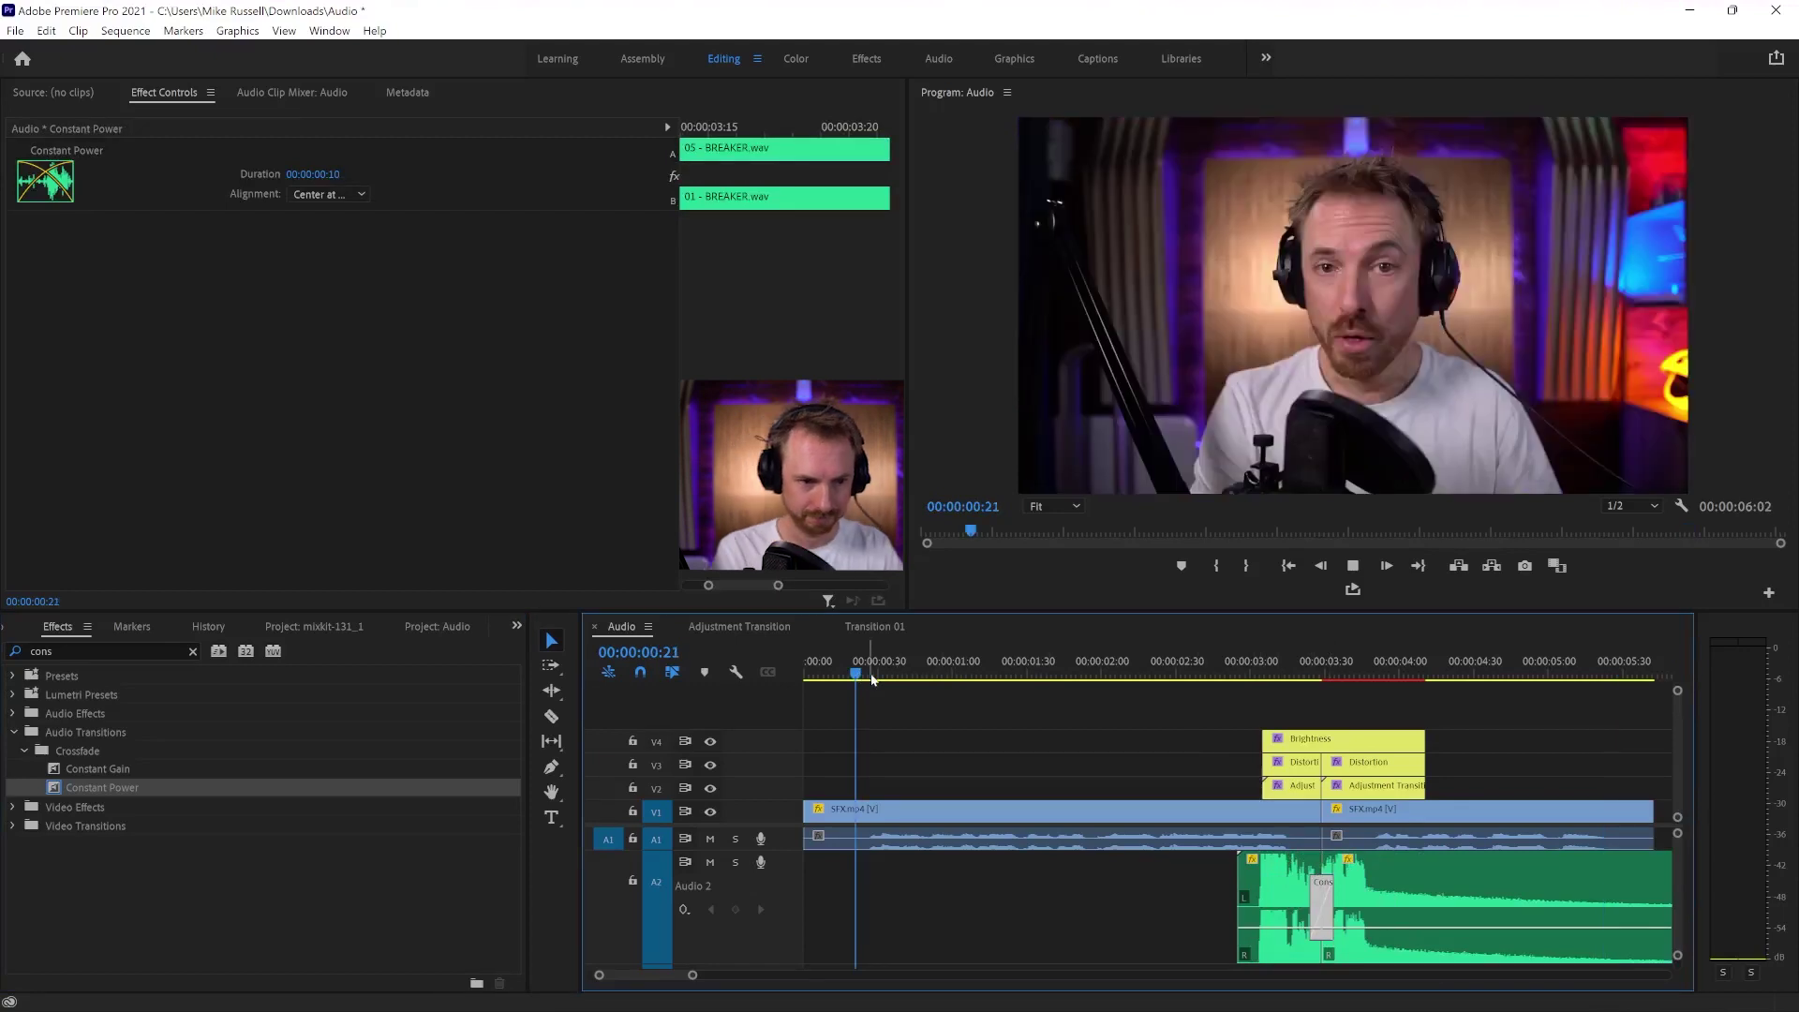
pyautogui.press('space')
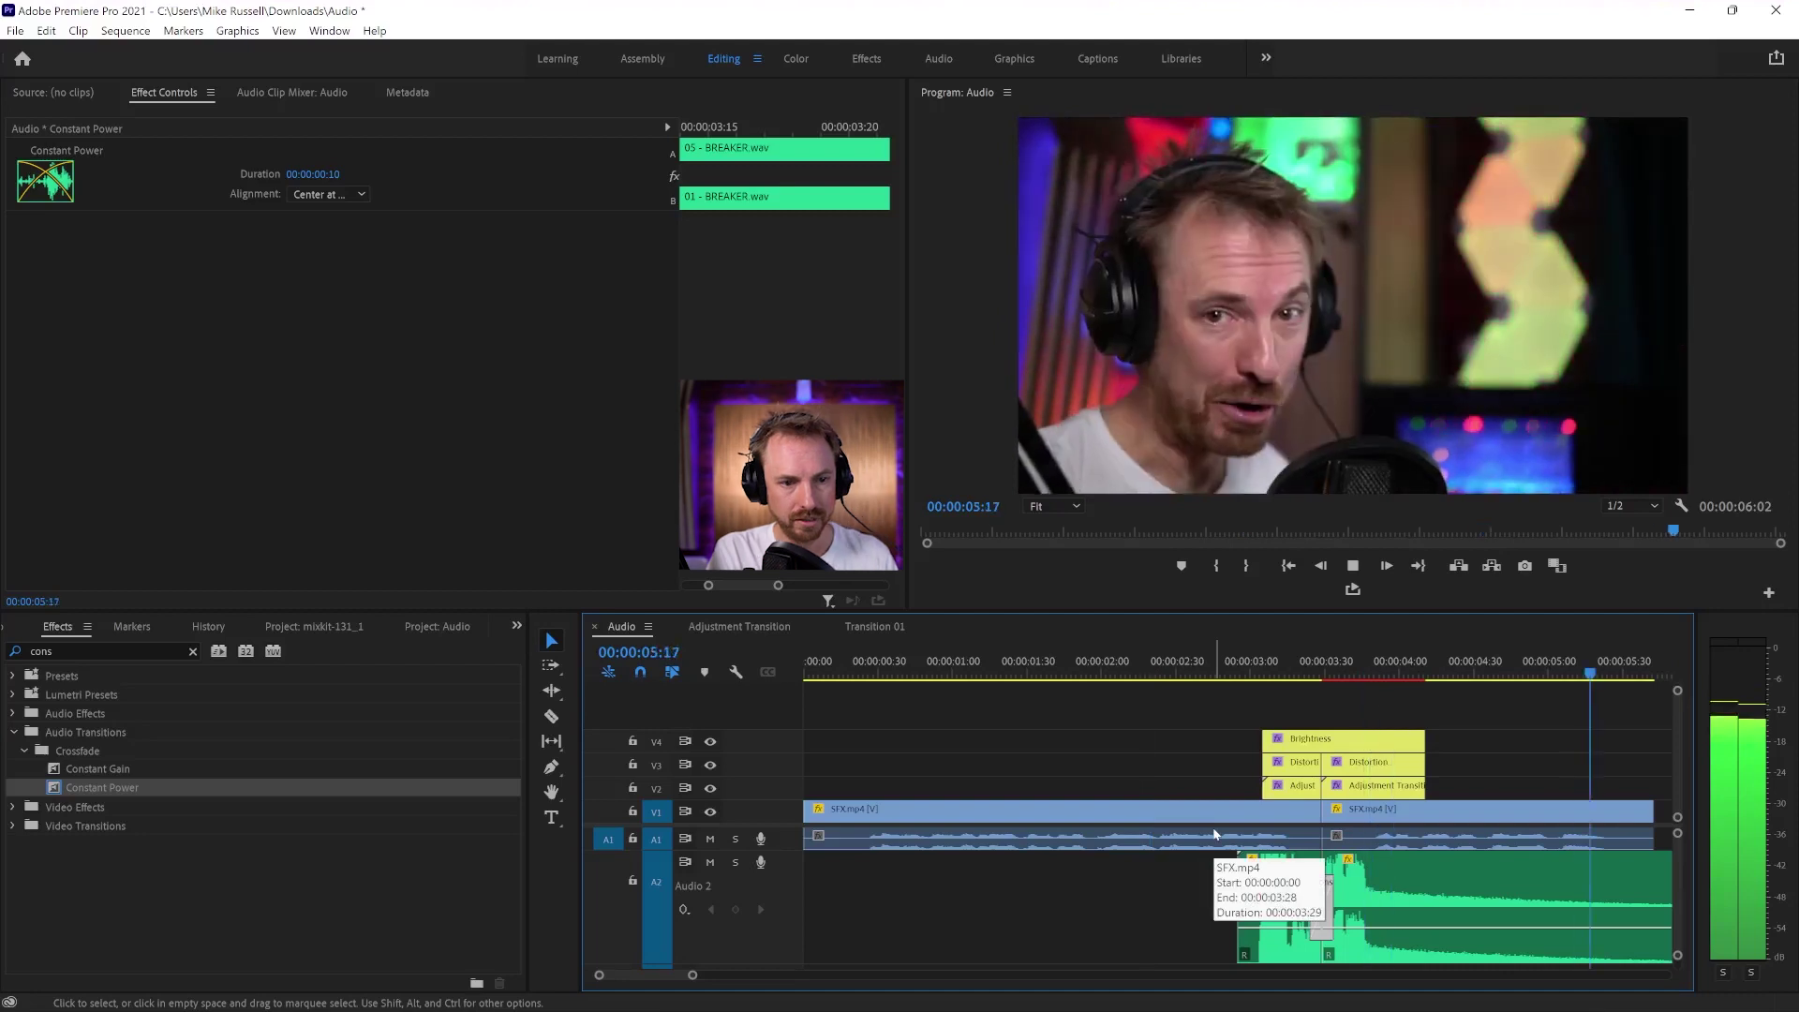
pyautogui.press('space')
# Step: Return to the project's bins and open the IMPACTS bin
pyautogui.click(448, 628)
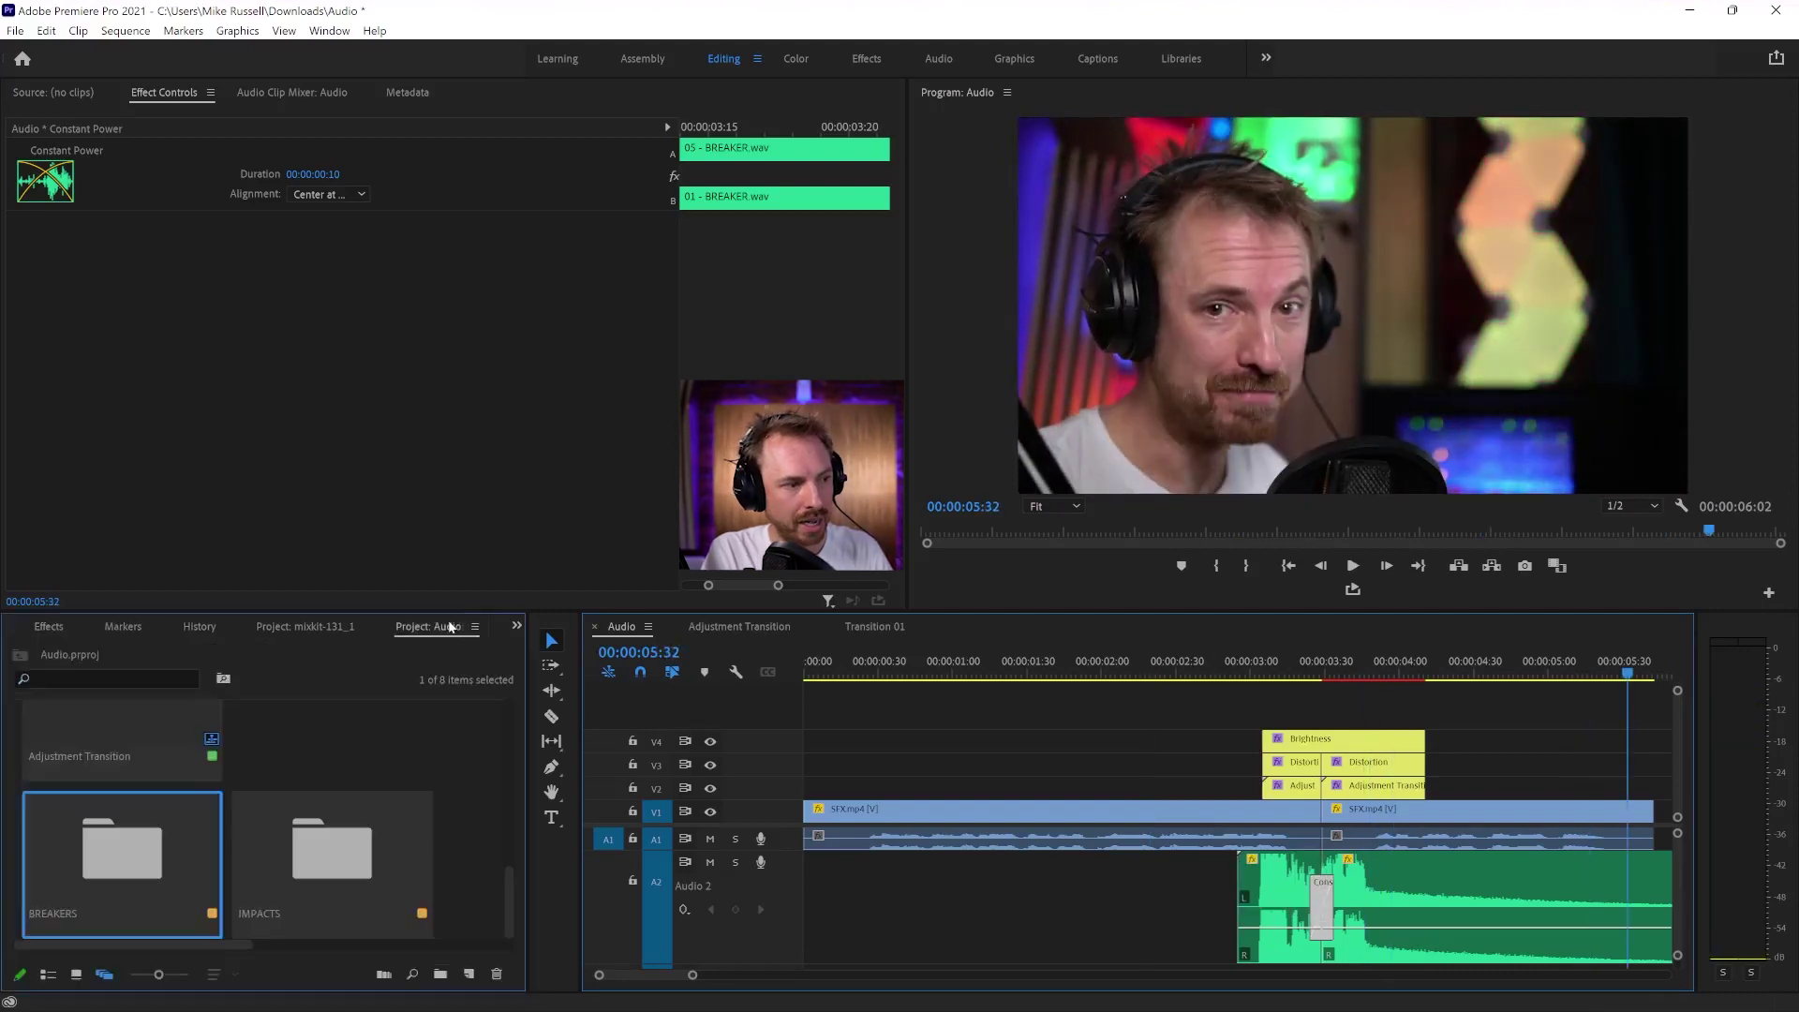
pyautogui.click(304, 877)
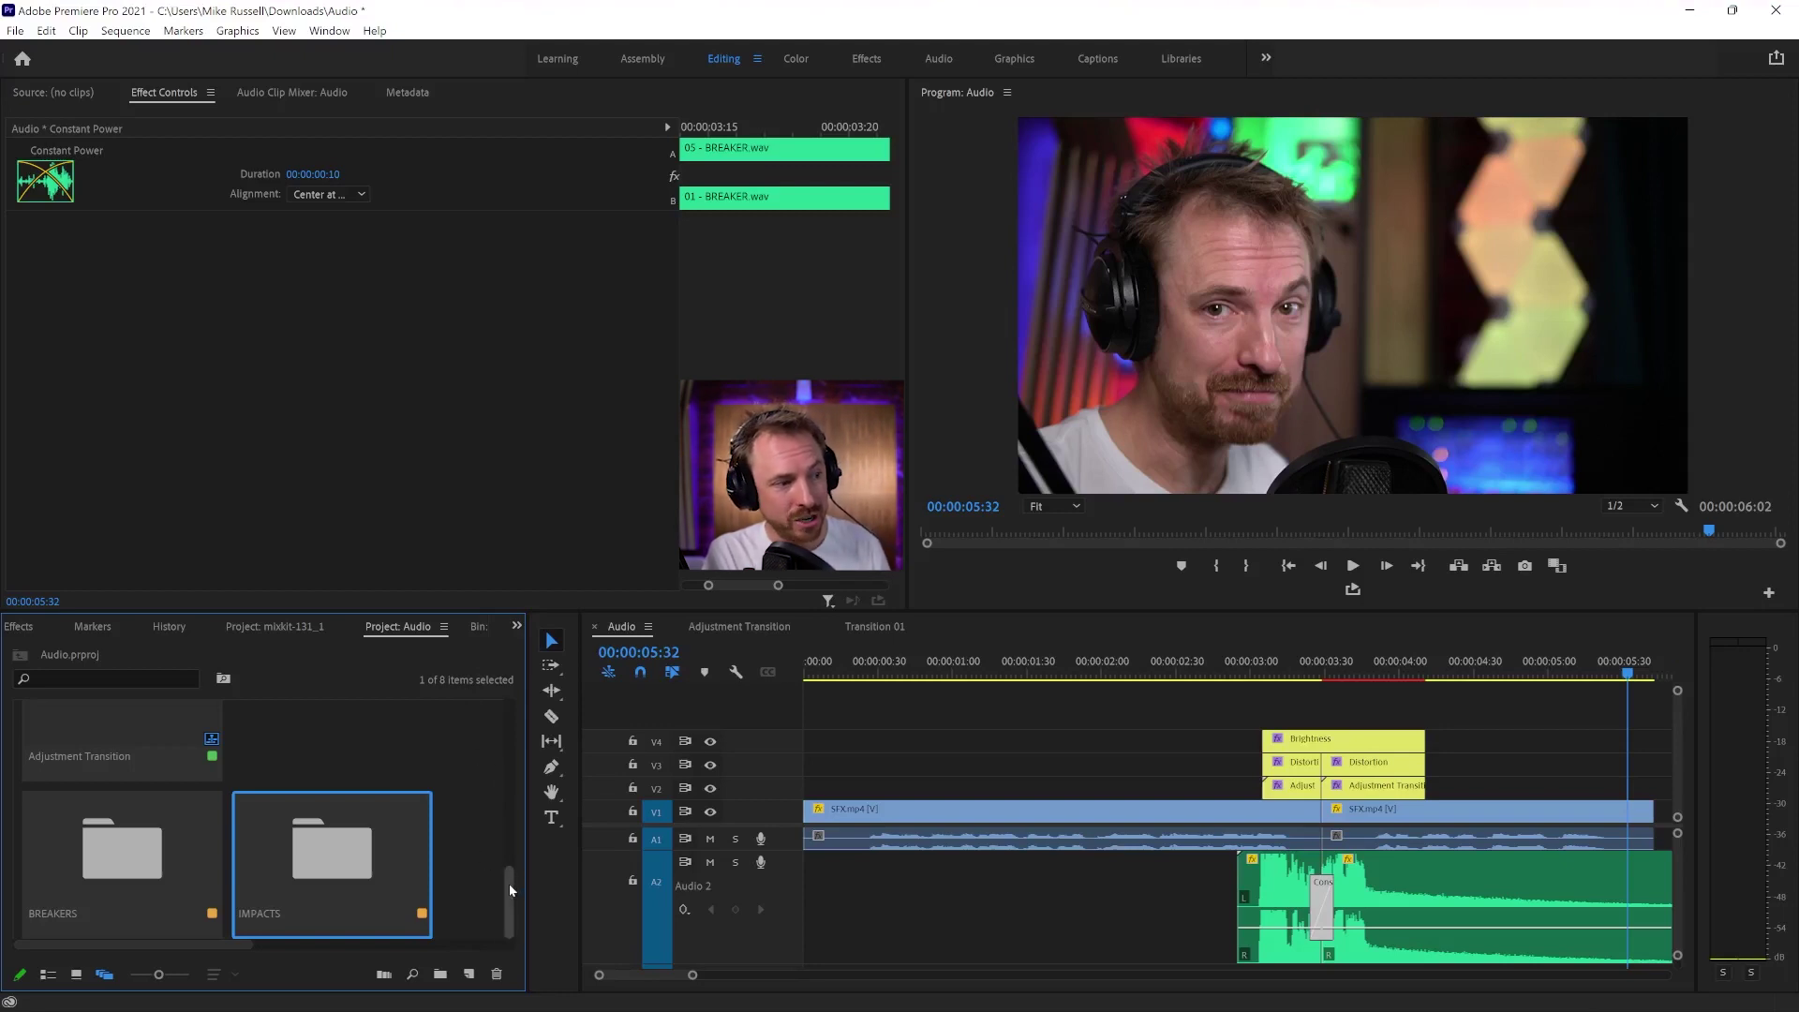
pyautogui.moveTo(509, 885)
pyautogui.mouseDown()
pyautogui.moveTo(508, 845)
pyautogui.moveTo(492, 901)
pyautogui.mouseUp()
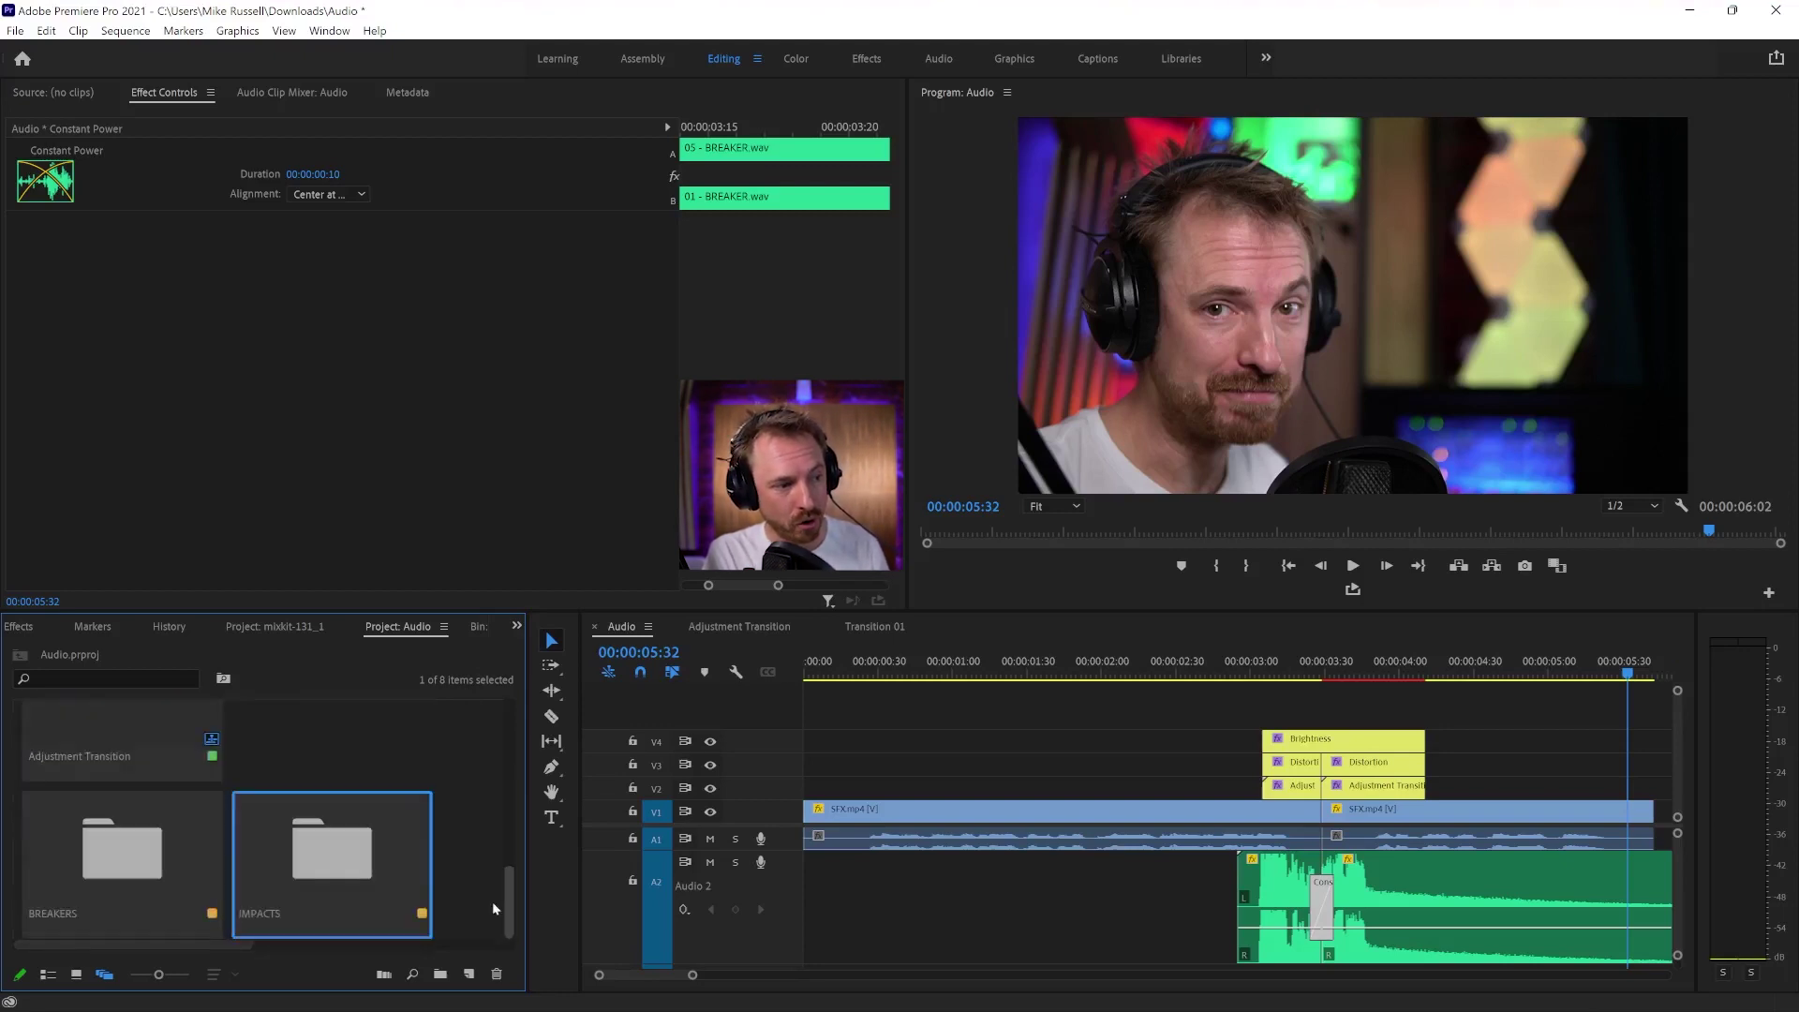
pyautogui.doubleClick(334, 853)
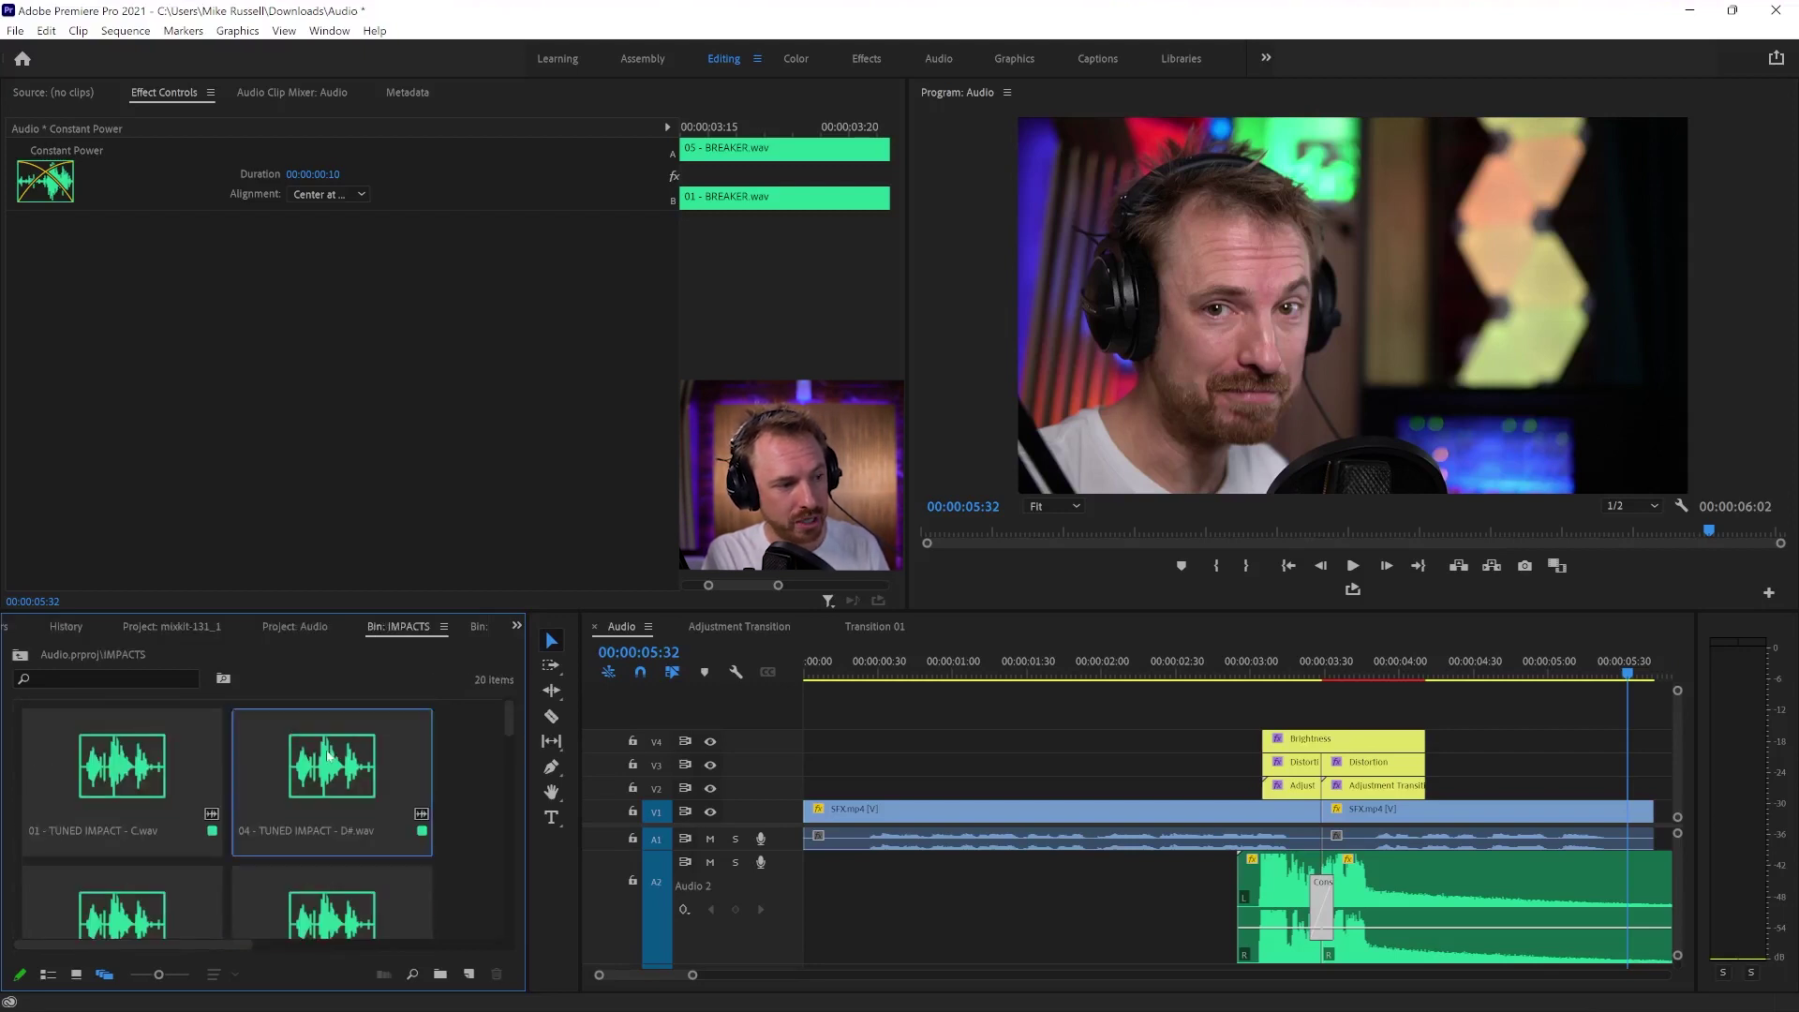
# Step: Add 04 - TUNED IMPACT - D#.wav to a new Audio 3 track and trim its tail
pyautogui.moveTo(328, 755); pyautogui.dragTo(812, 975)
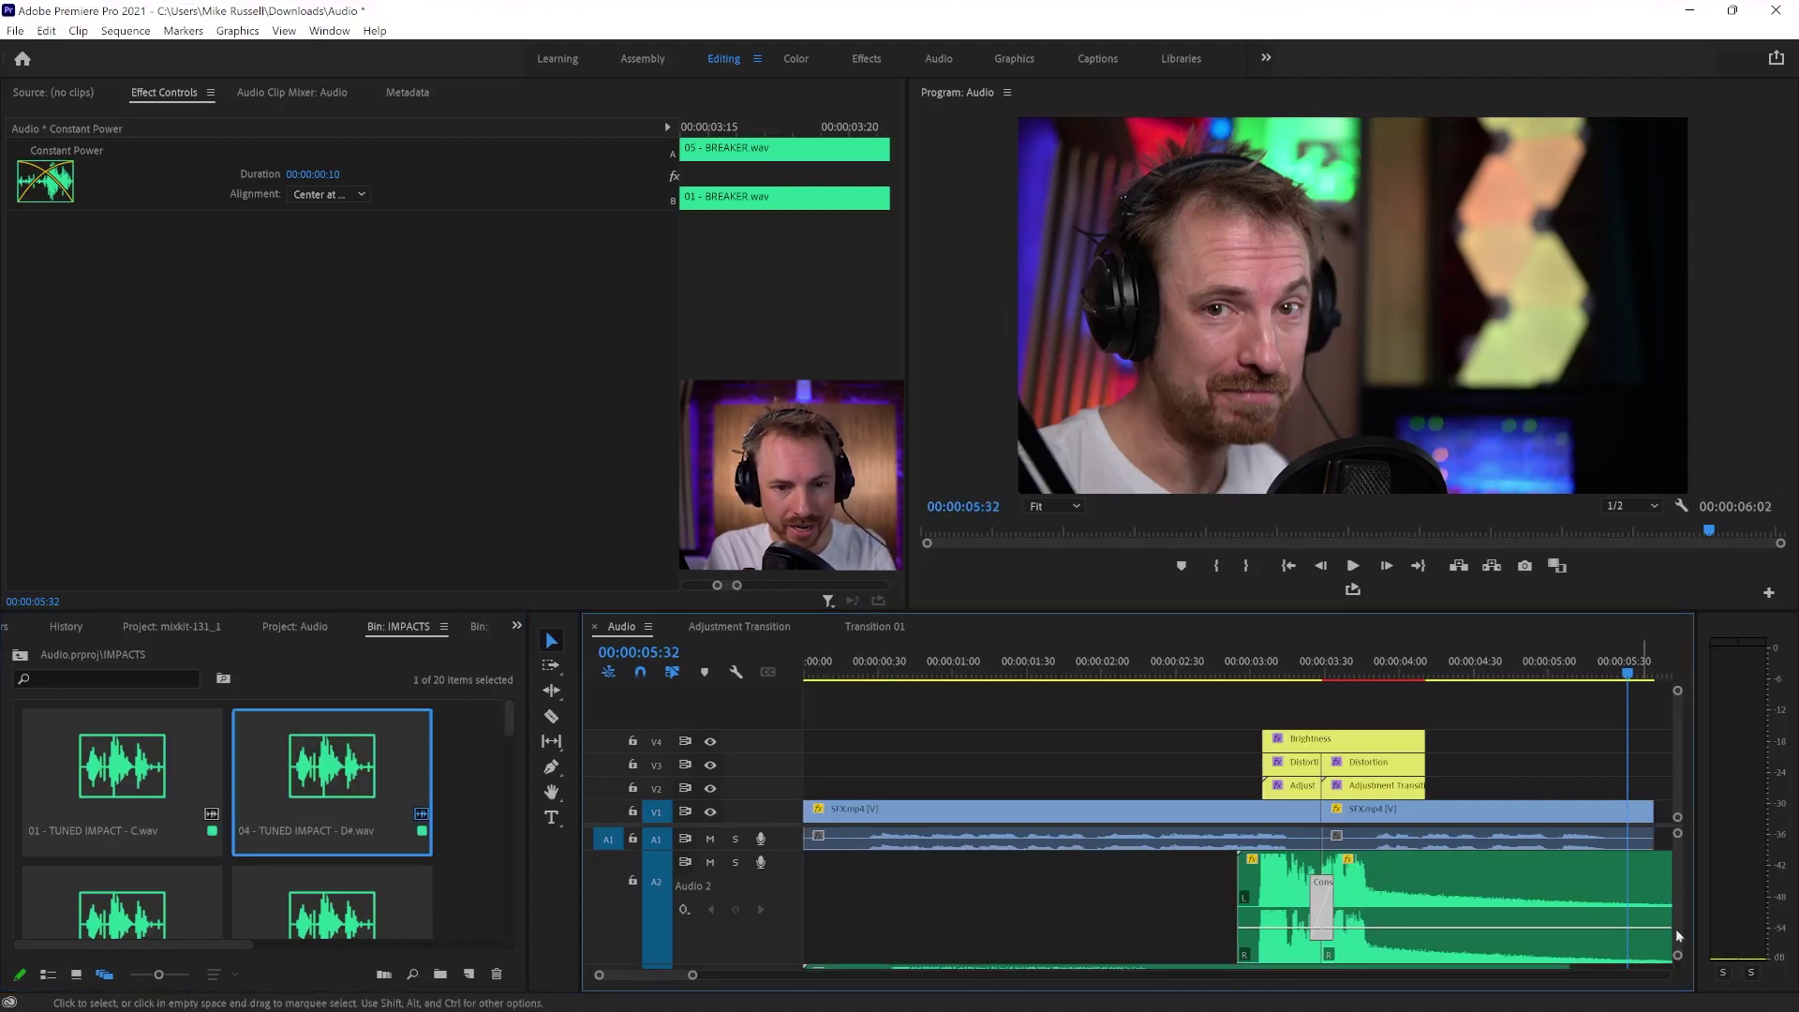
pyautogui.moveTo(1678, 955); pyautogui.dragTo(1679, 960)
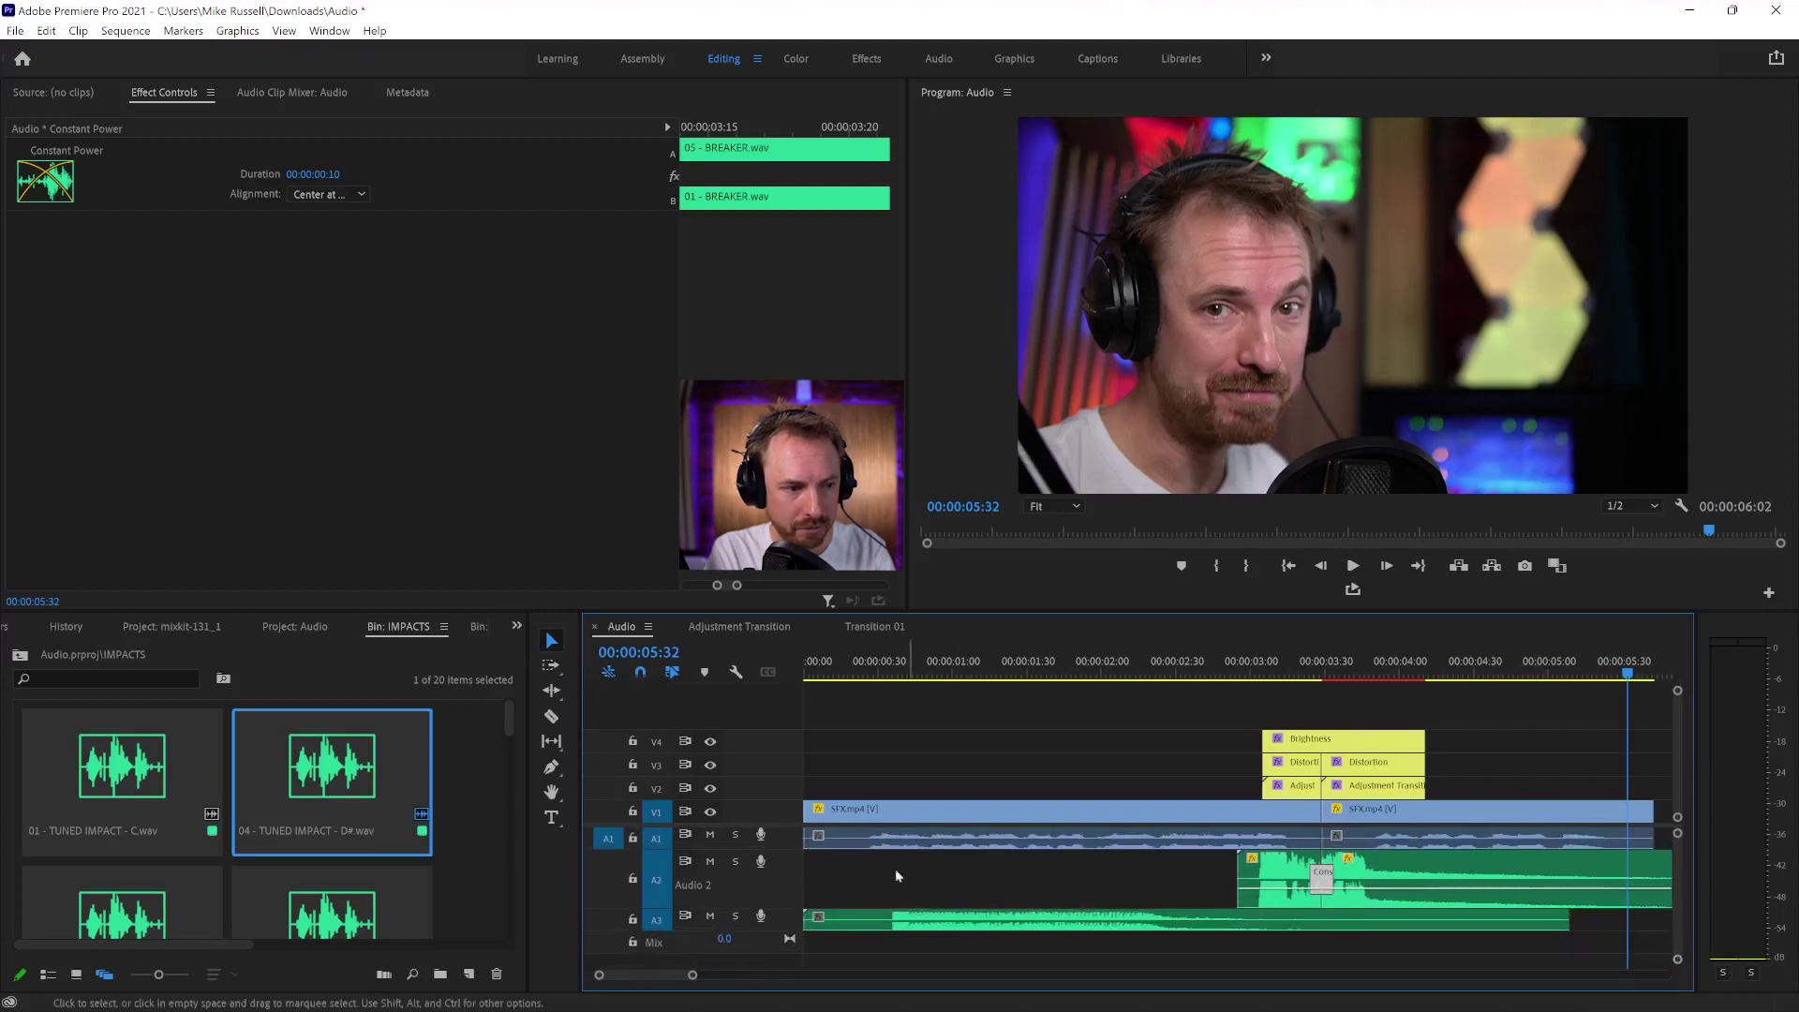
pyautogui.moveTo(812, 919); pyautogui.dragTo(892, 920)
# Step: Align the impact clip with the sequence start, then add pen-tool volume keyframes fading it down
pyautogui.moveTo(1503, 920); pyautogui.dragTo(1417, 920)
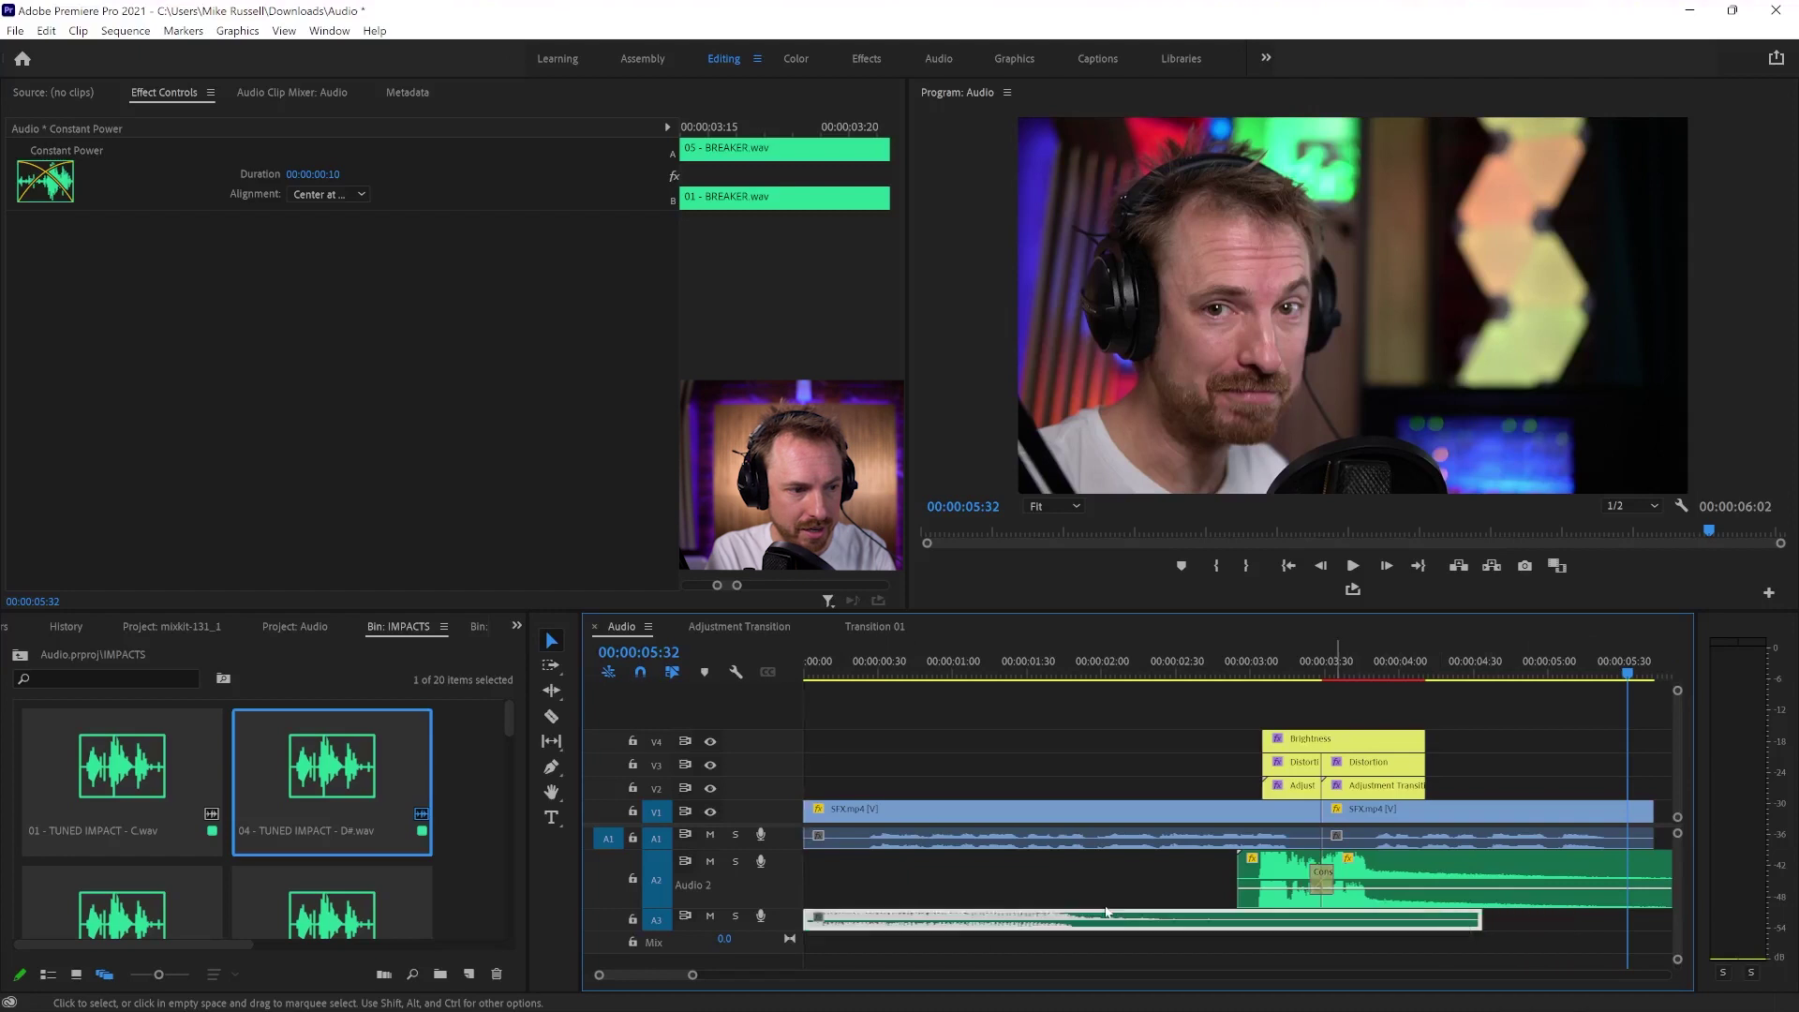
pyautogui.doubleClick(763, 930)
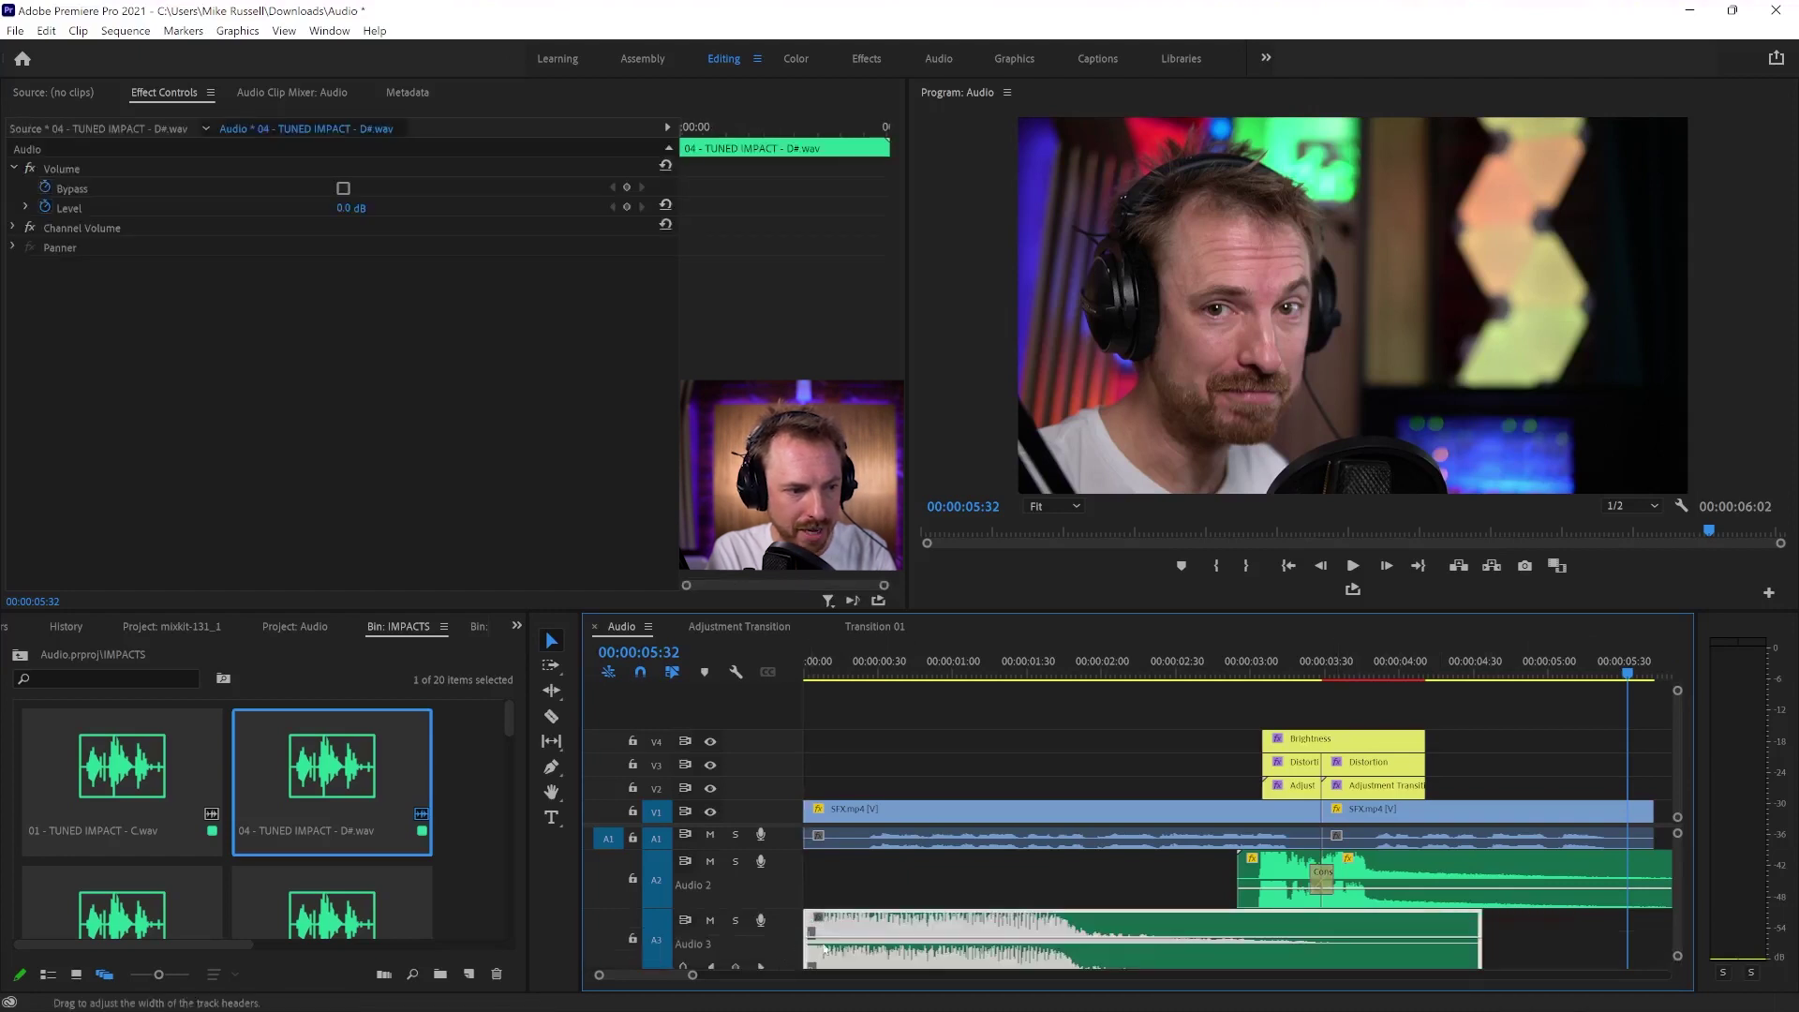
pyautogui.press('p')
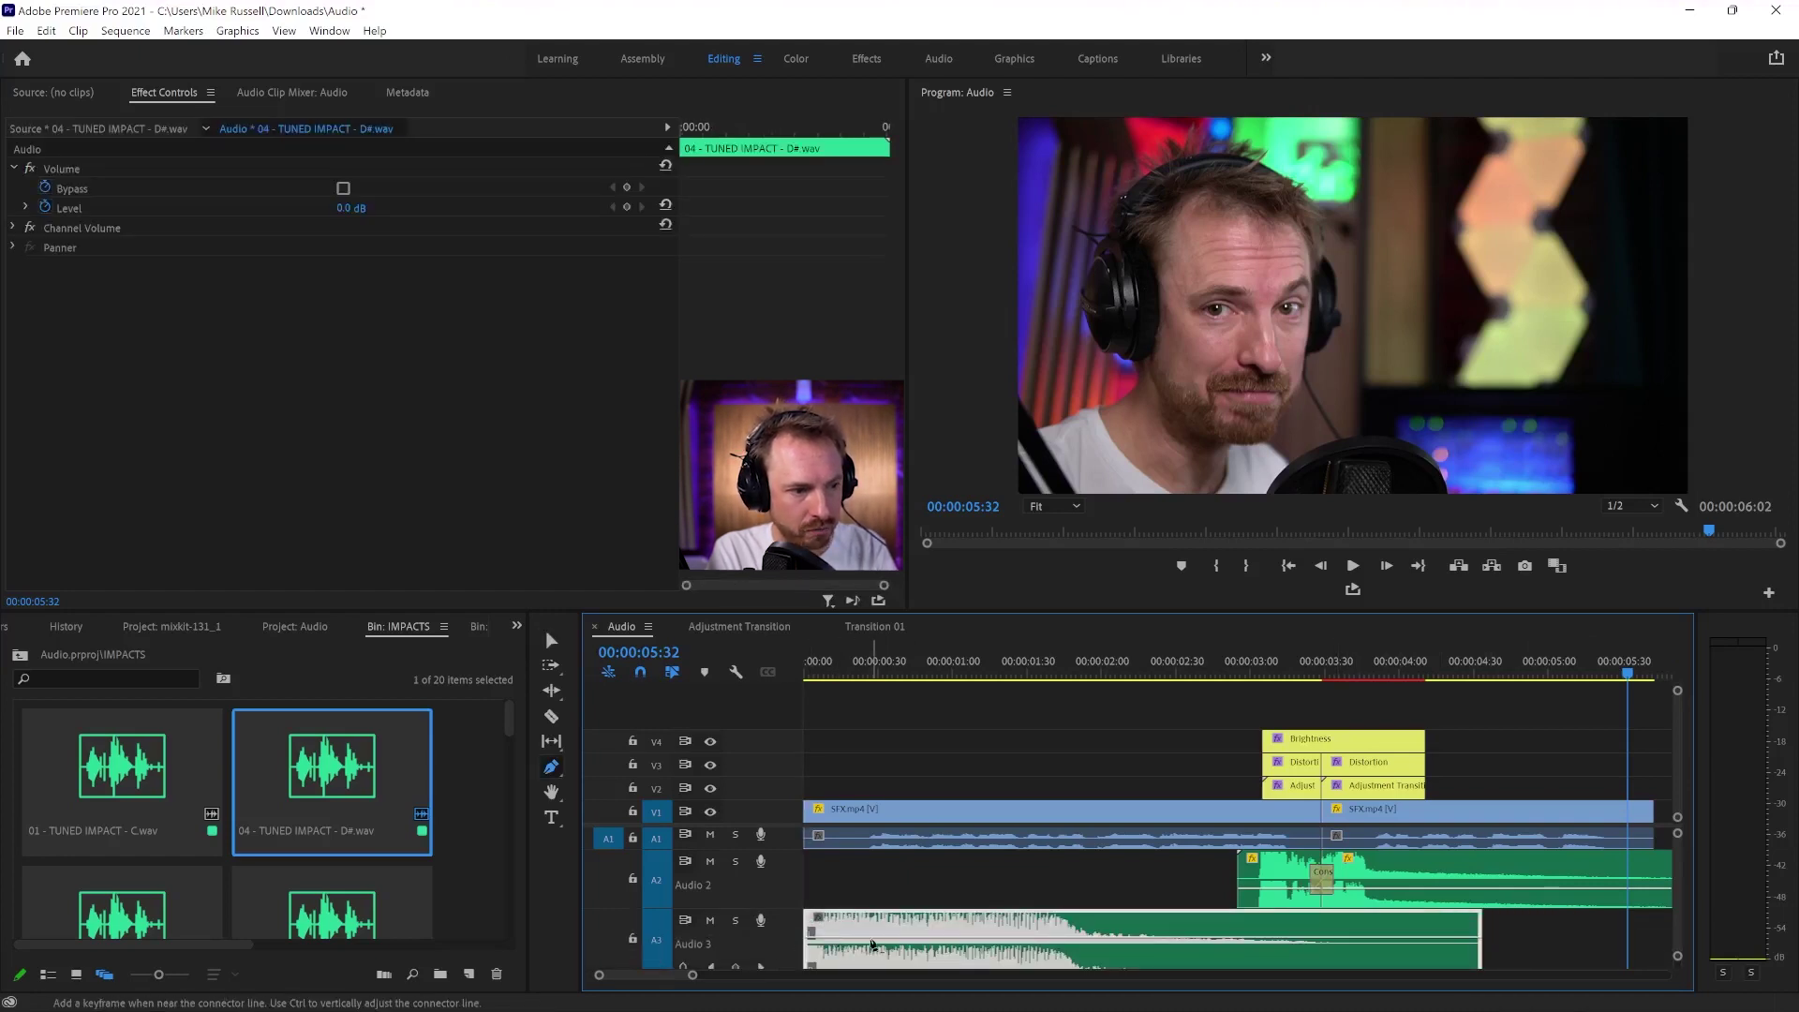
pyautogui.click(861, 938)
pyautogui.moveTo(868, 938); pyautogui.dragTo(867, 961)
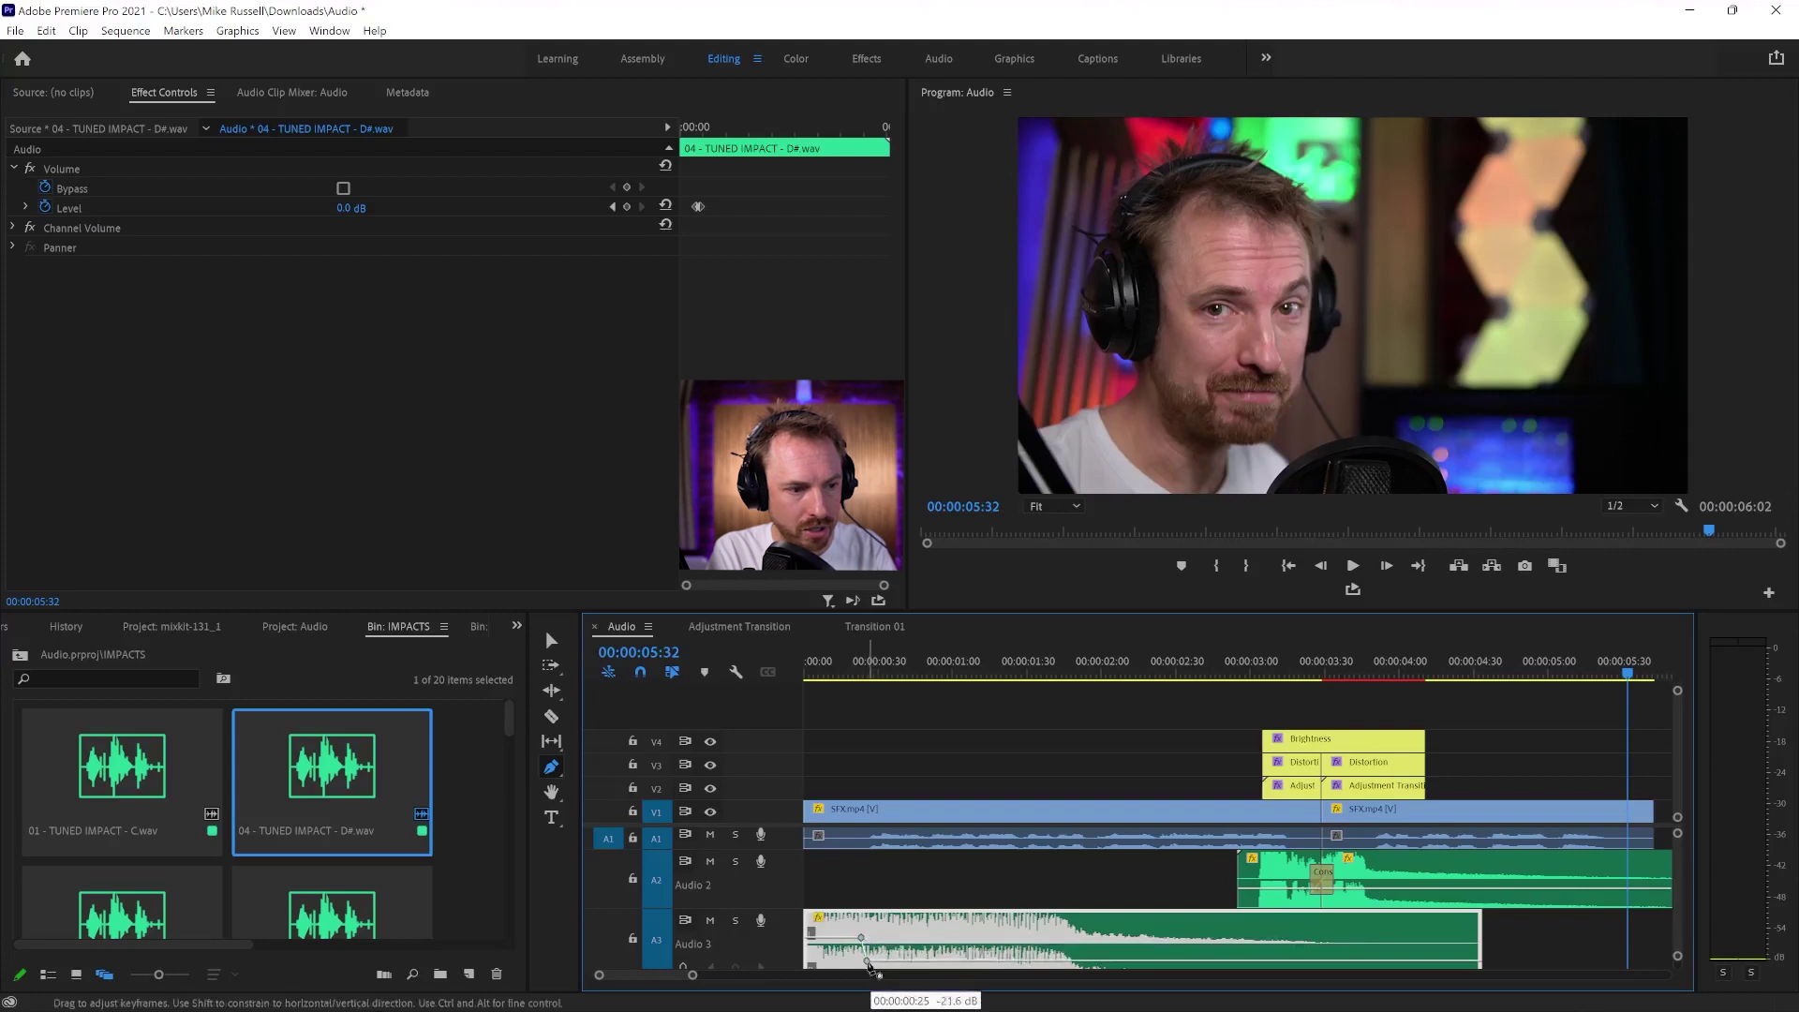
# Step: Play the sequence from the start to hear the impact fade
pyautogui.press('Home')
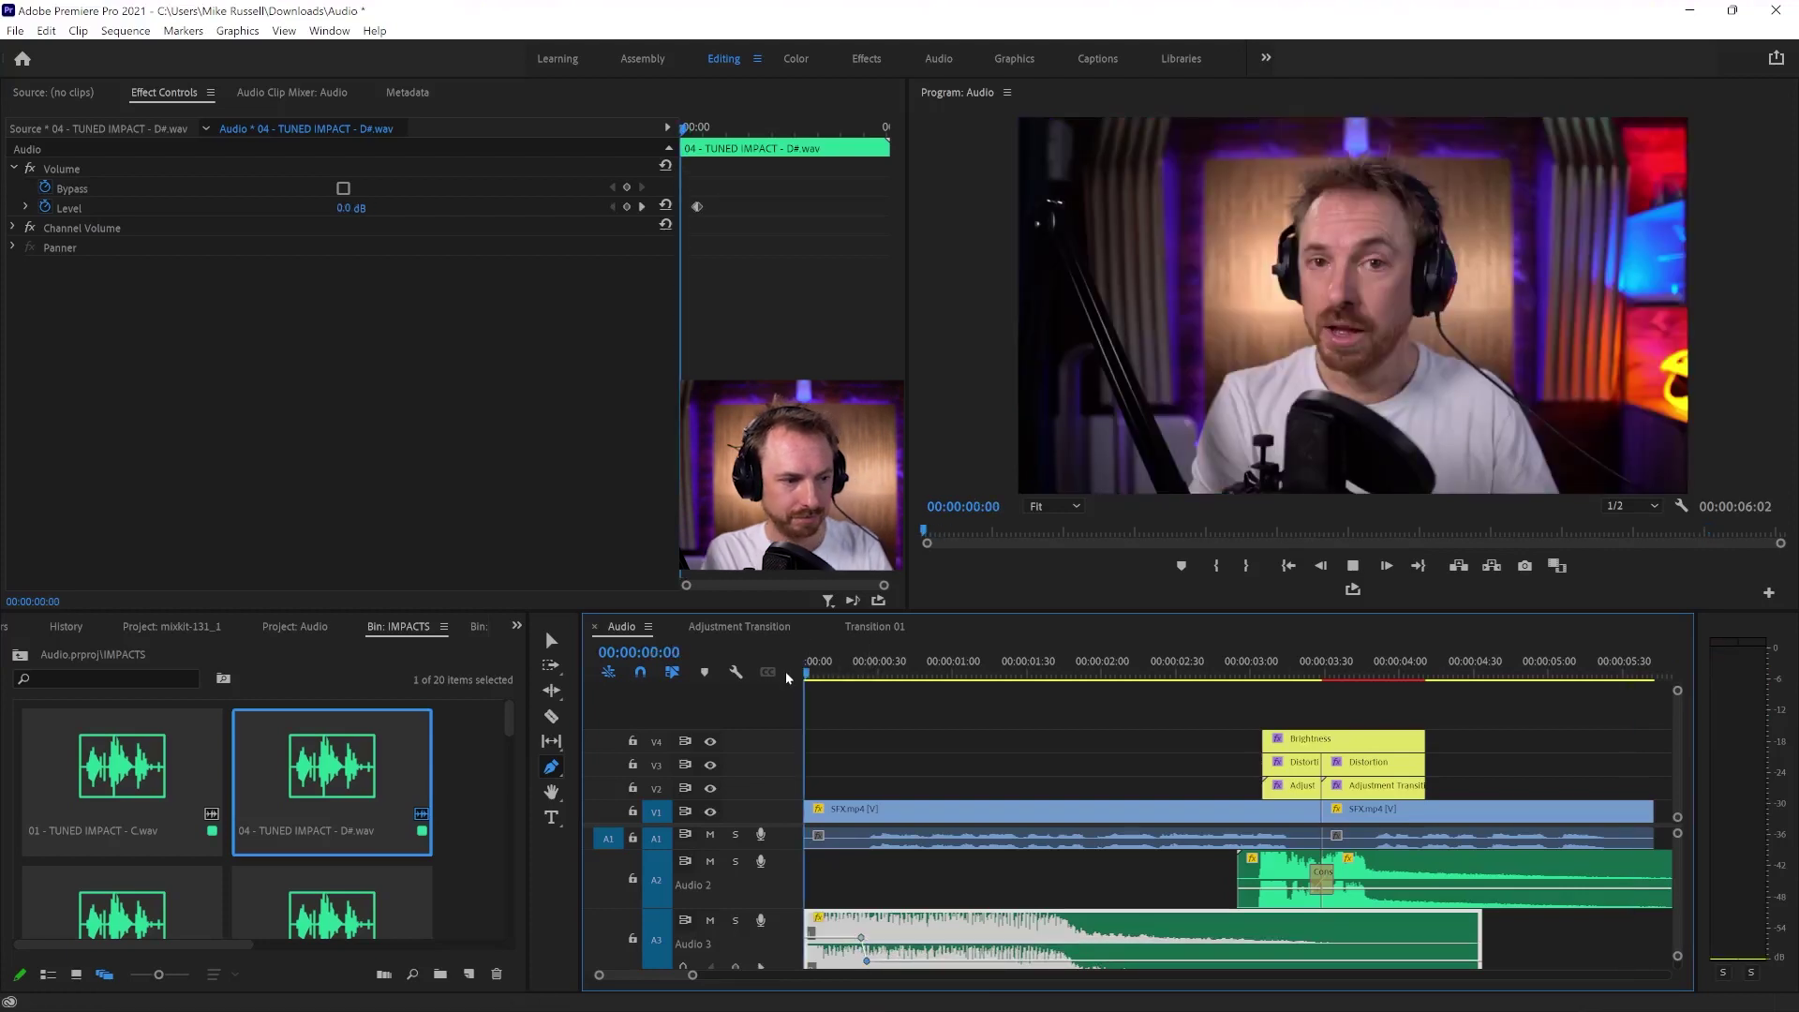
pyautogui.press('space')
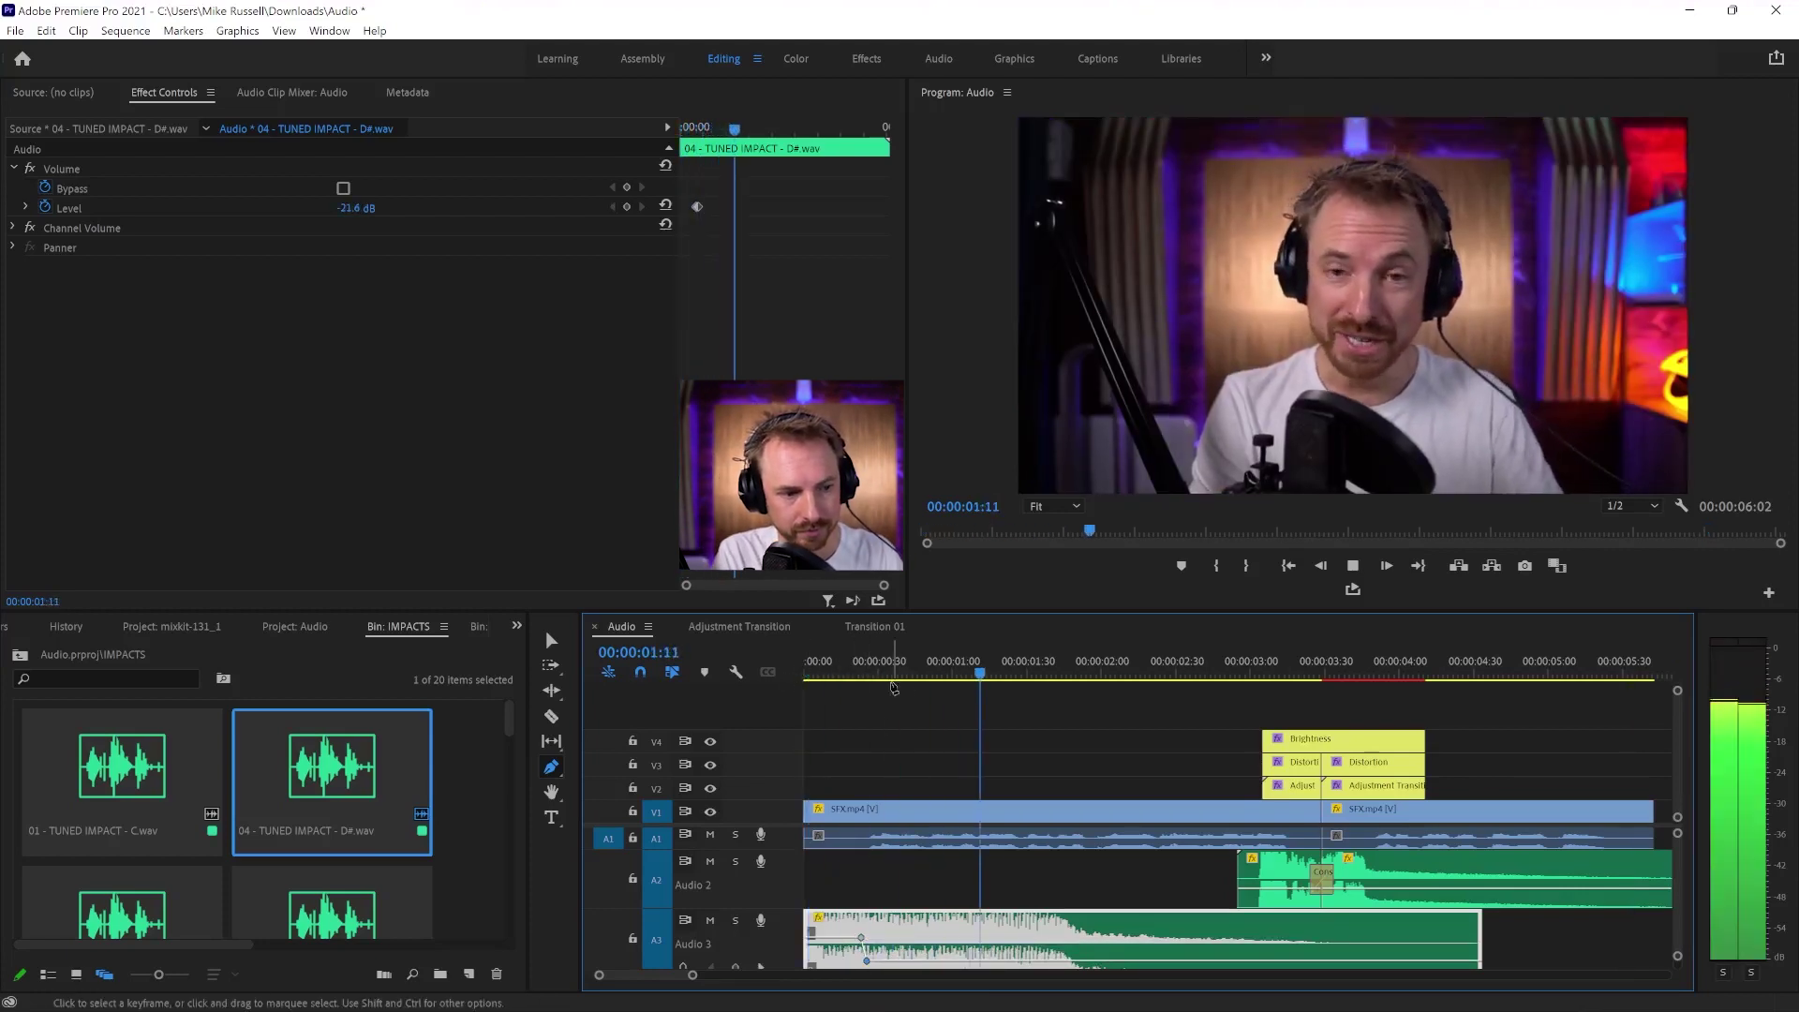
pyautogui.press('space')
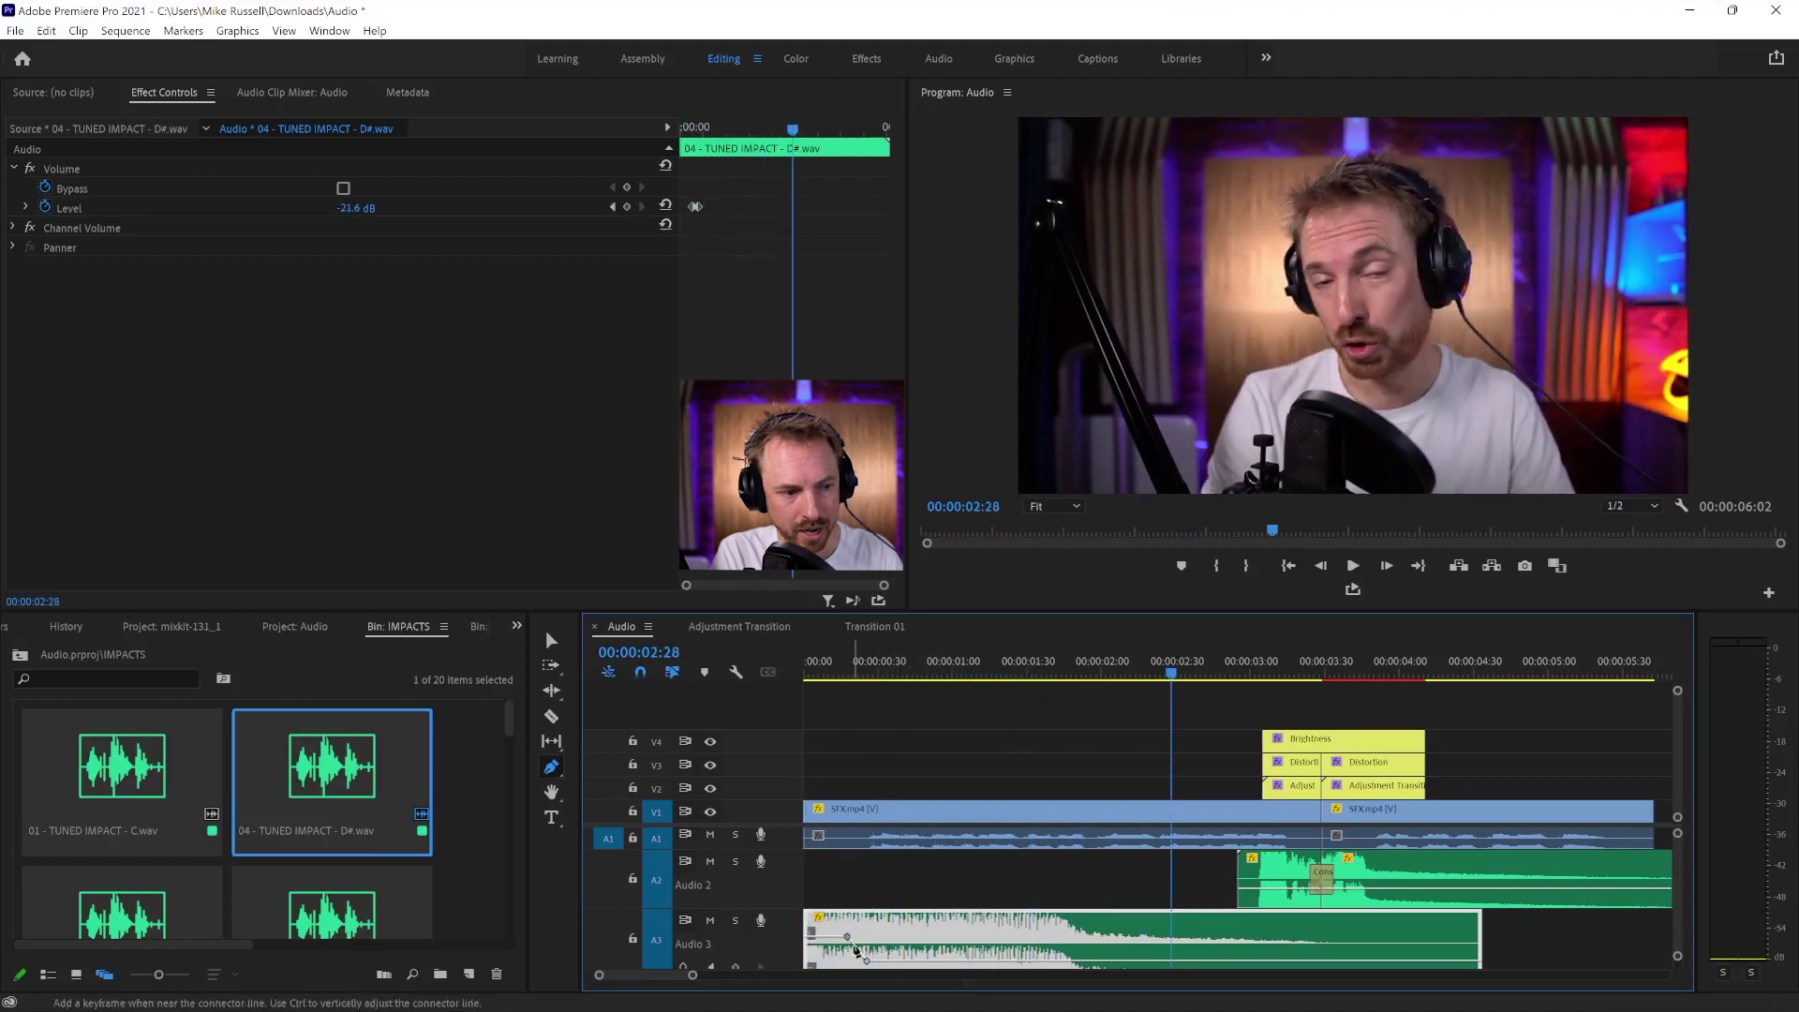
pyautogui.click(846, 681)
pyautogui.press('space')
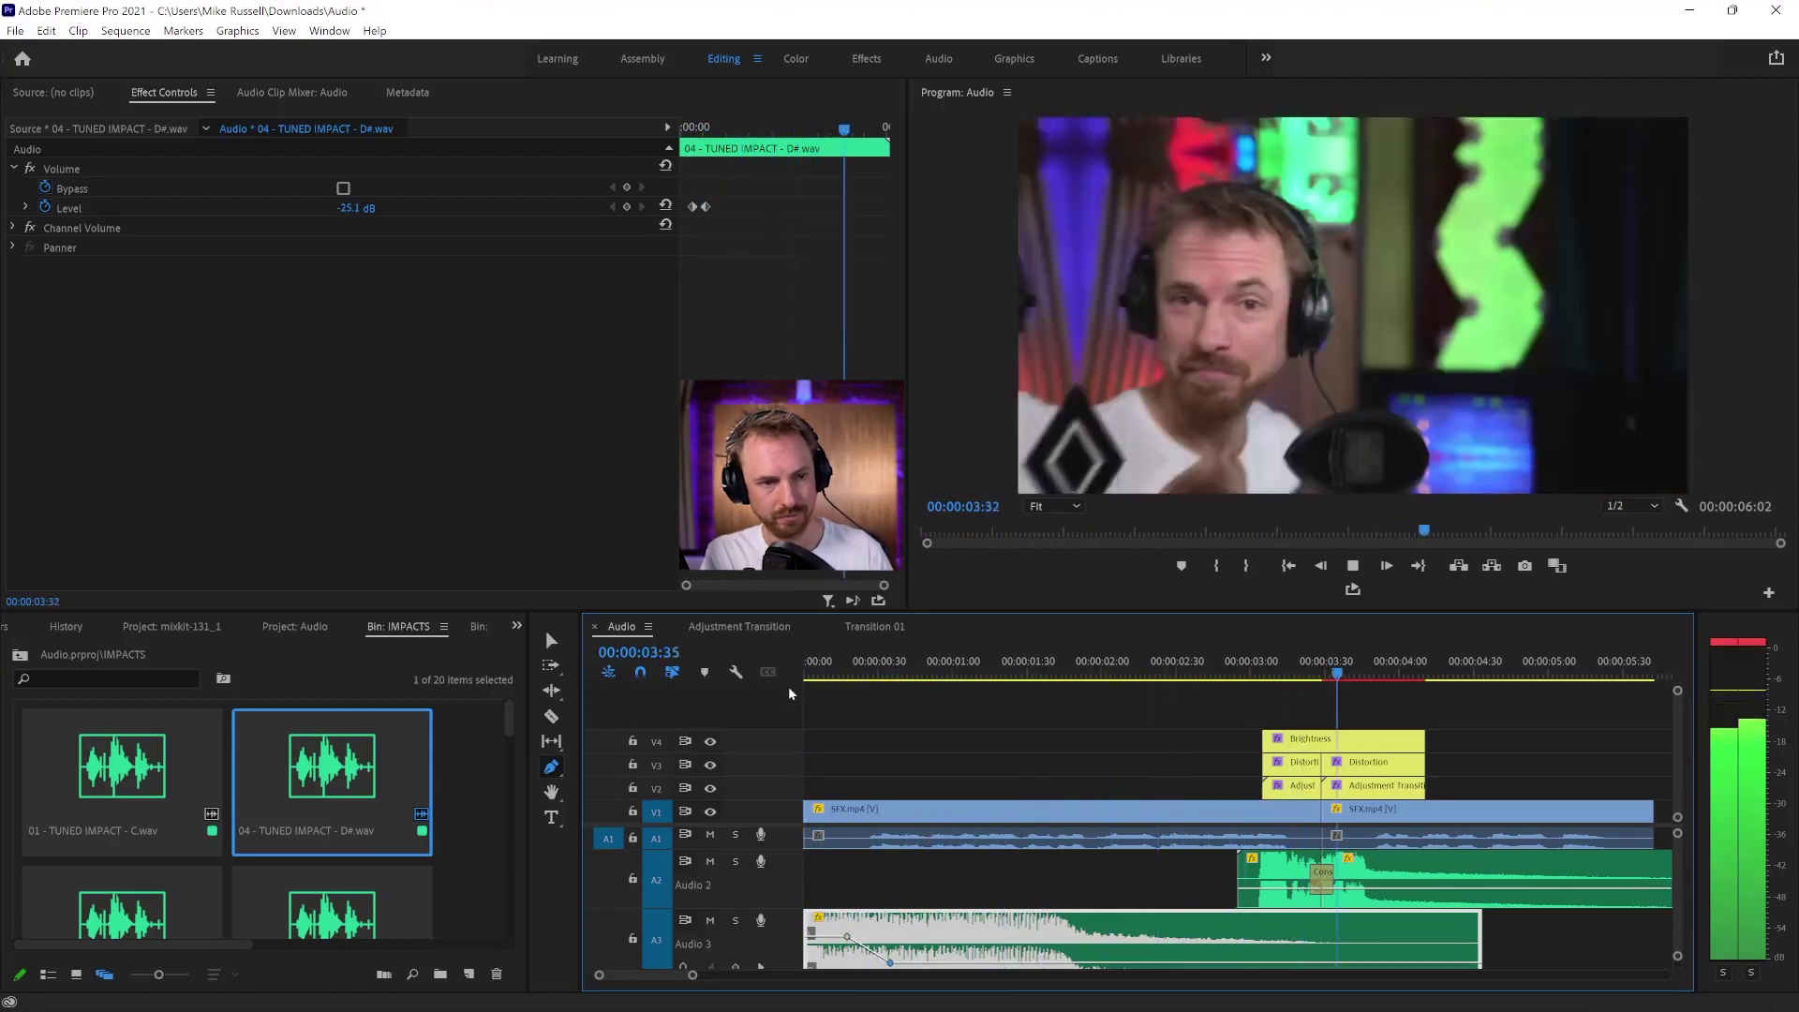
pyautogui.press('space')
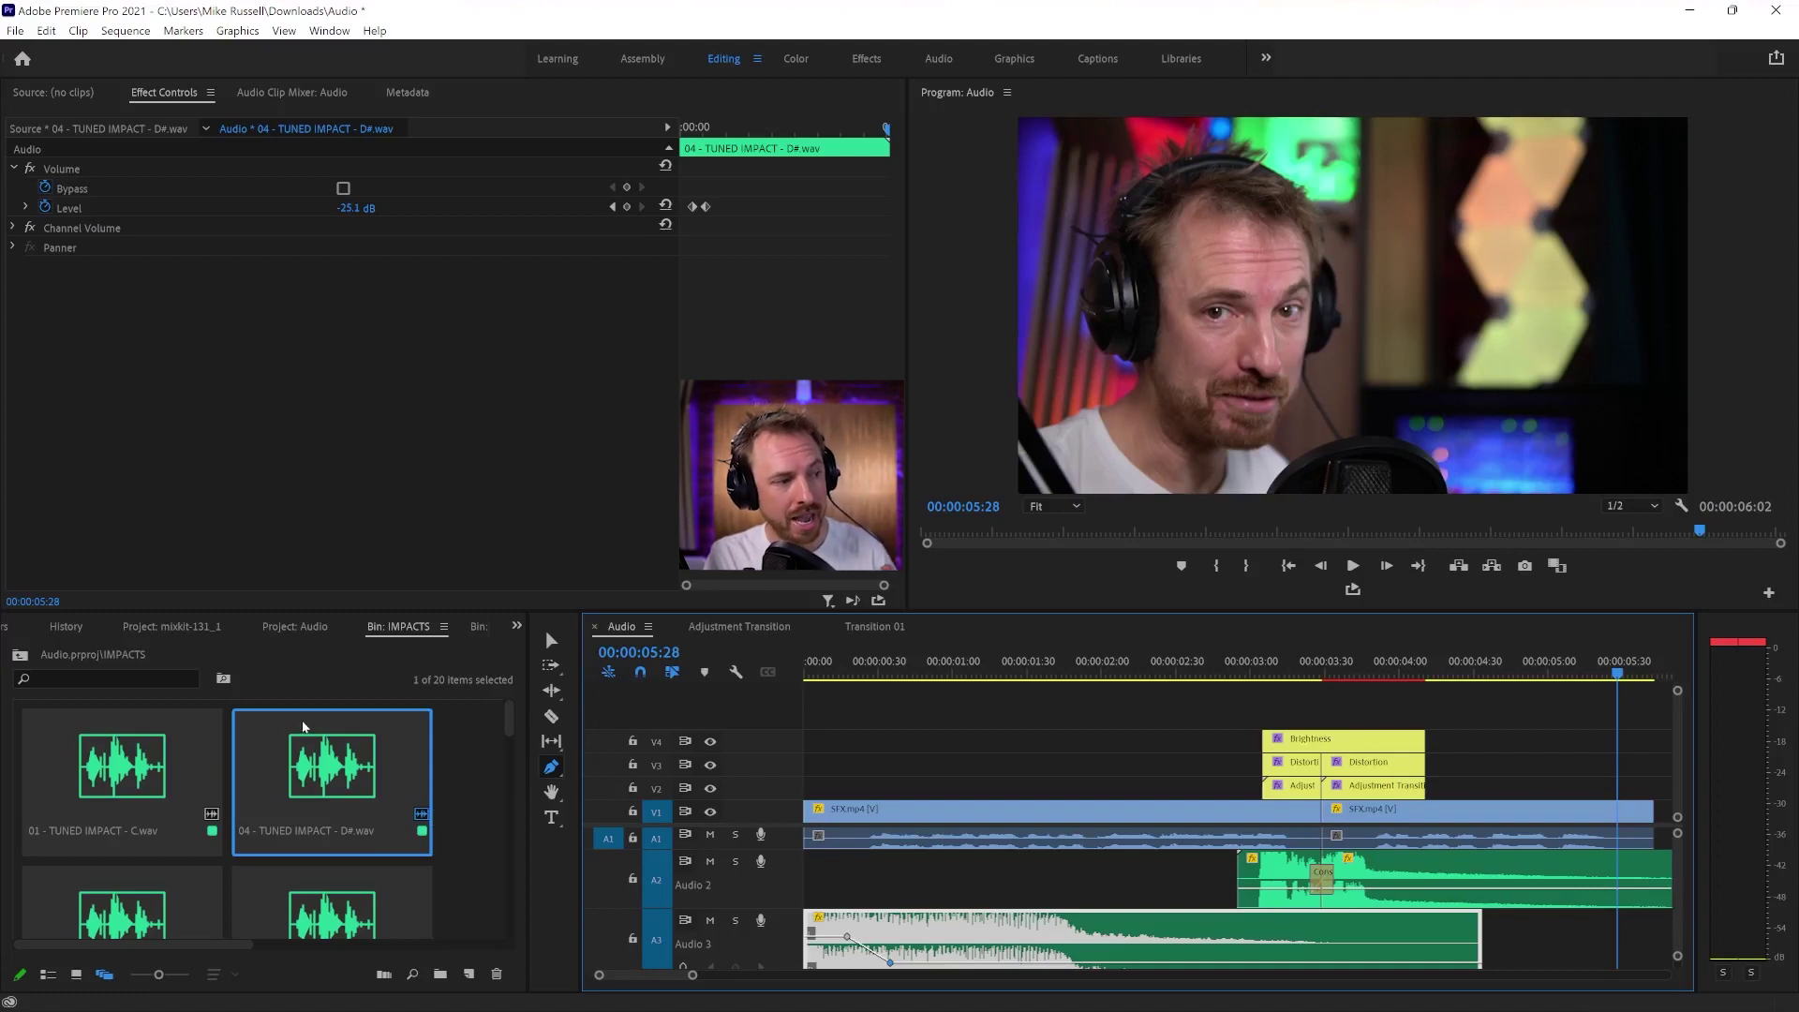
# Step: Go back from the IMPACTS bin to the Audio project's top-level bins
pyautogui.click(20, 654)
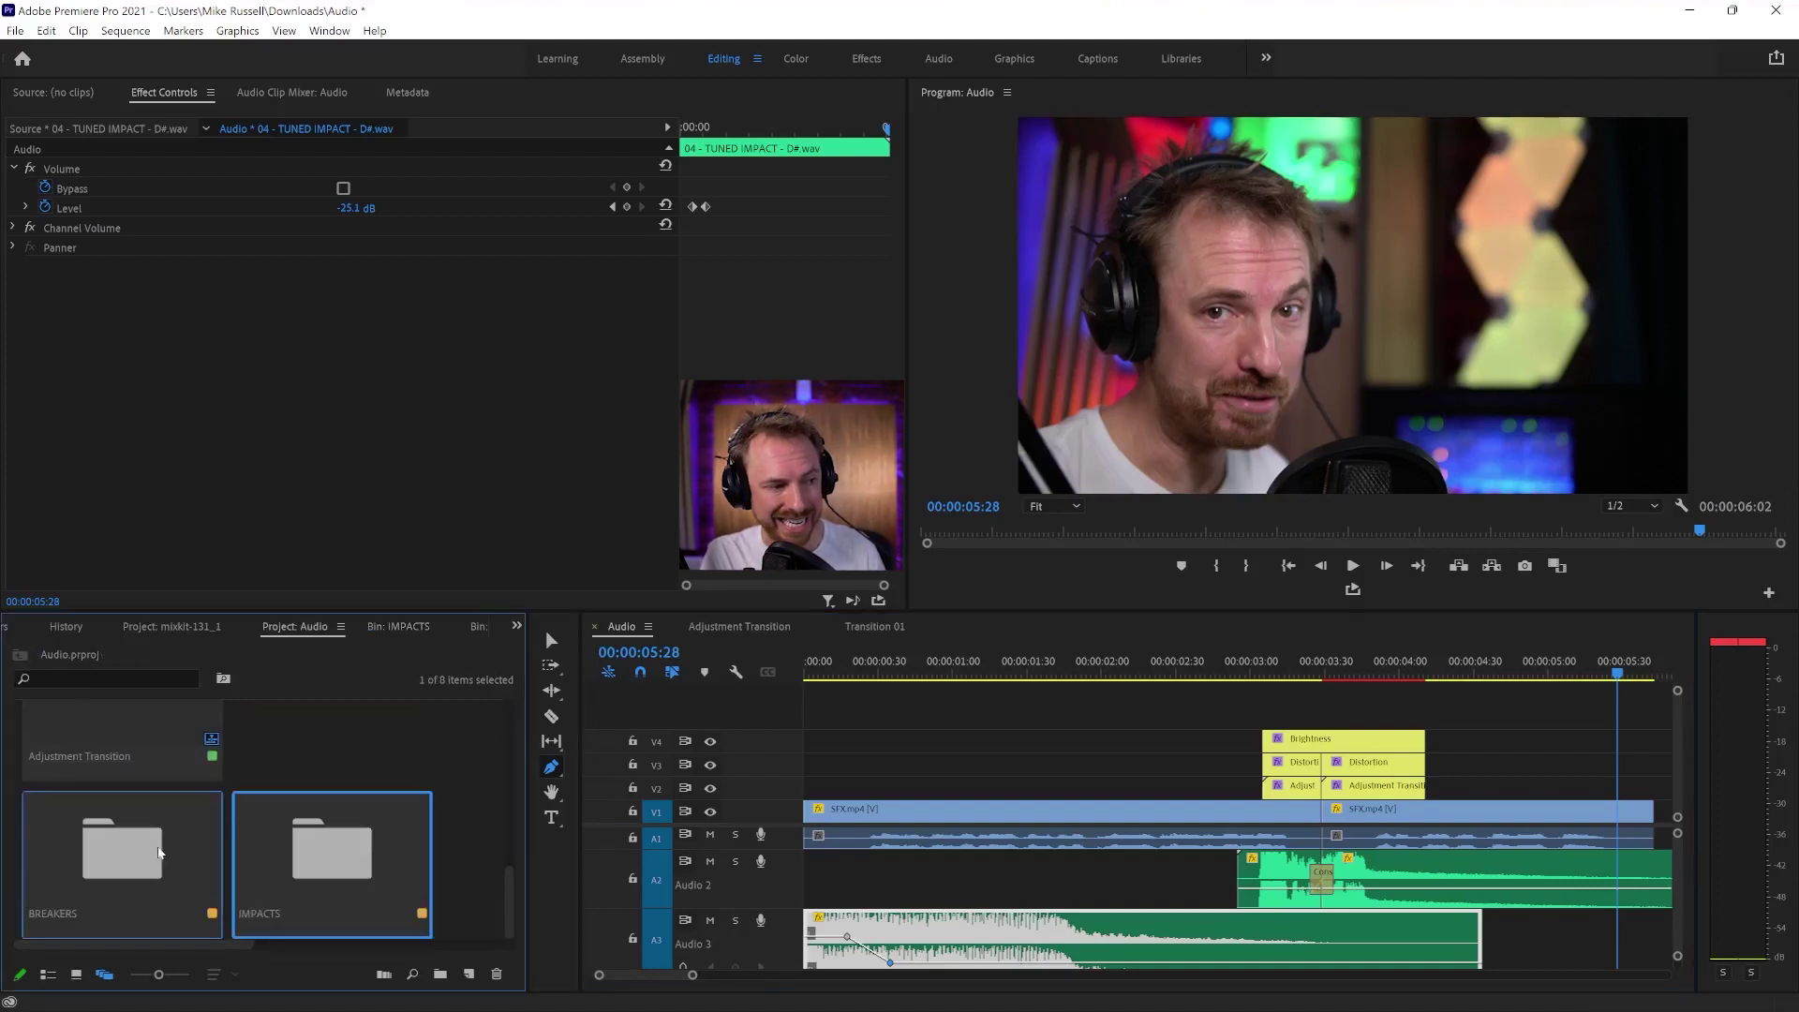